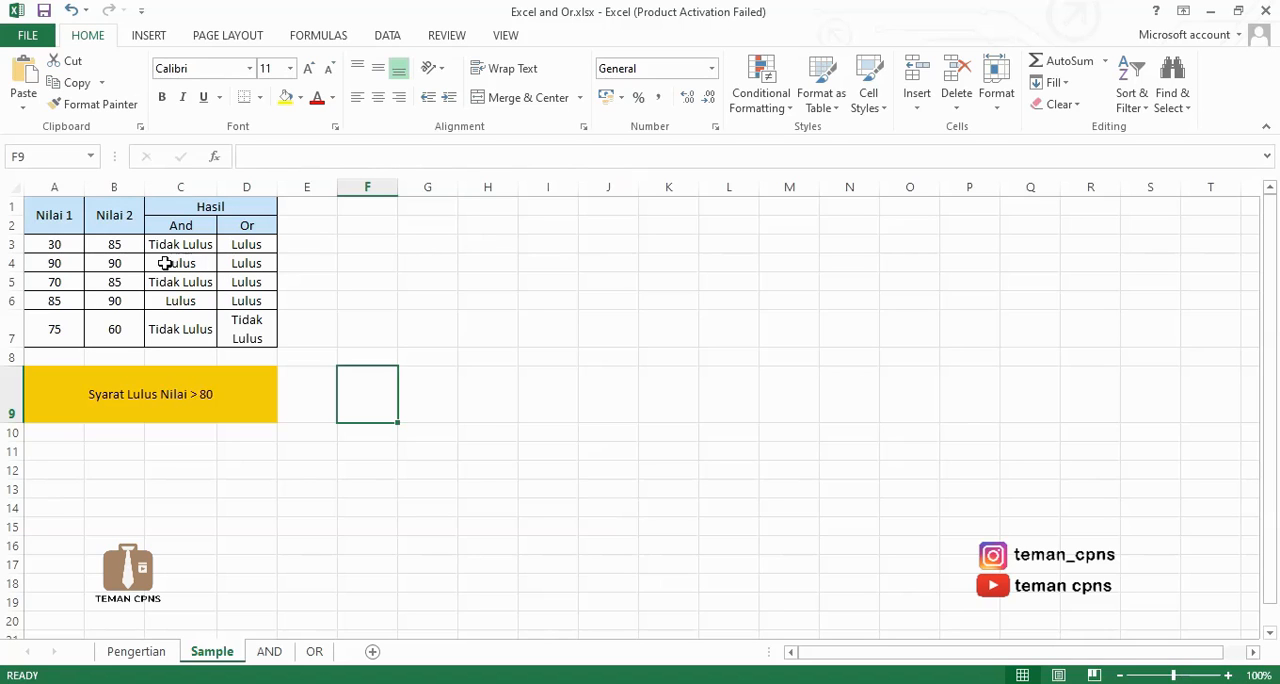
# On the AND sheet, enter the formula =AND(B2>7;C2>7) in cell D2 for the first student.
pyautogui.click(269, 652)
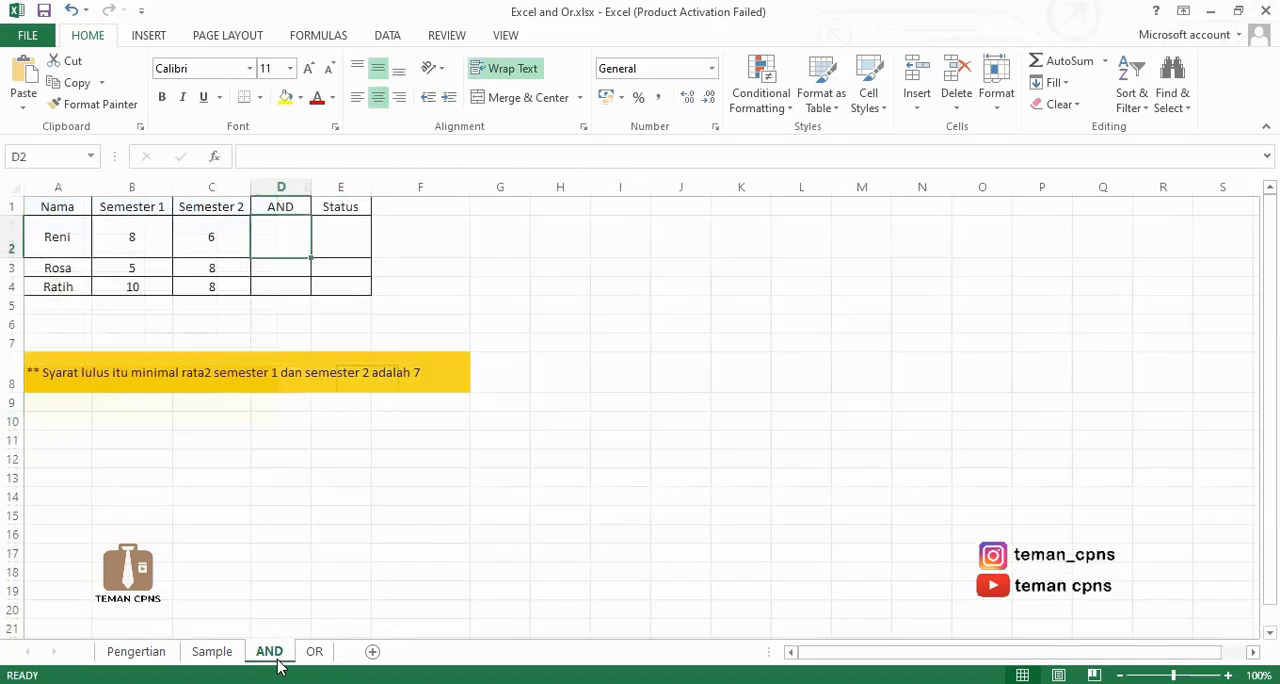
pyautogui.click(464, 309)
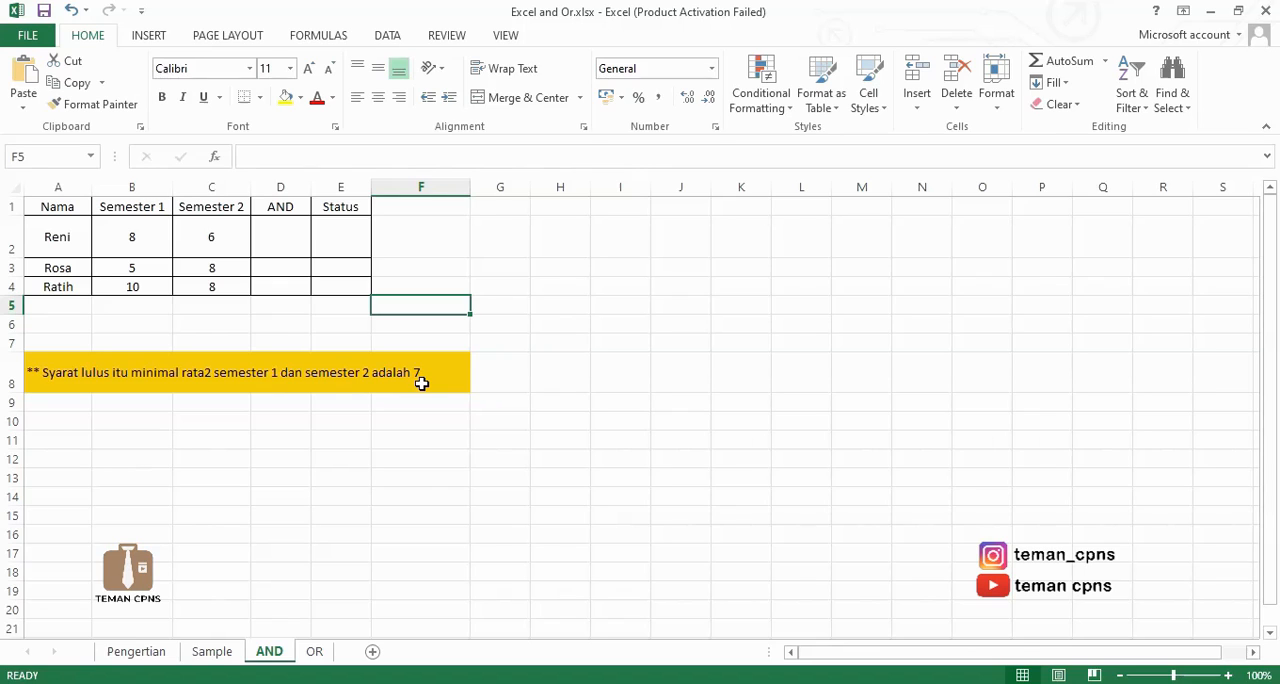
pyautogui.click(274, 231)
pyautogui.write('=and(')
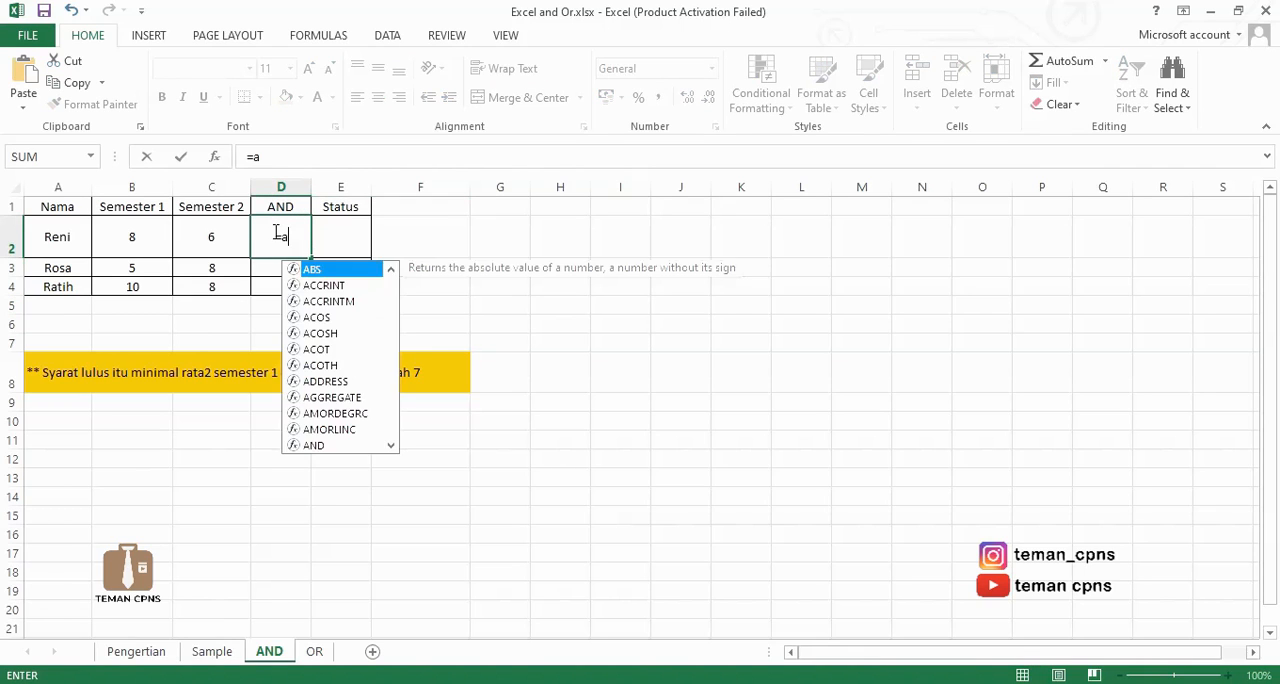
pyautogui.click(146, 229)
pyautogui.write('>7')
pyautogui.write(';')
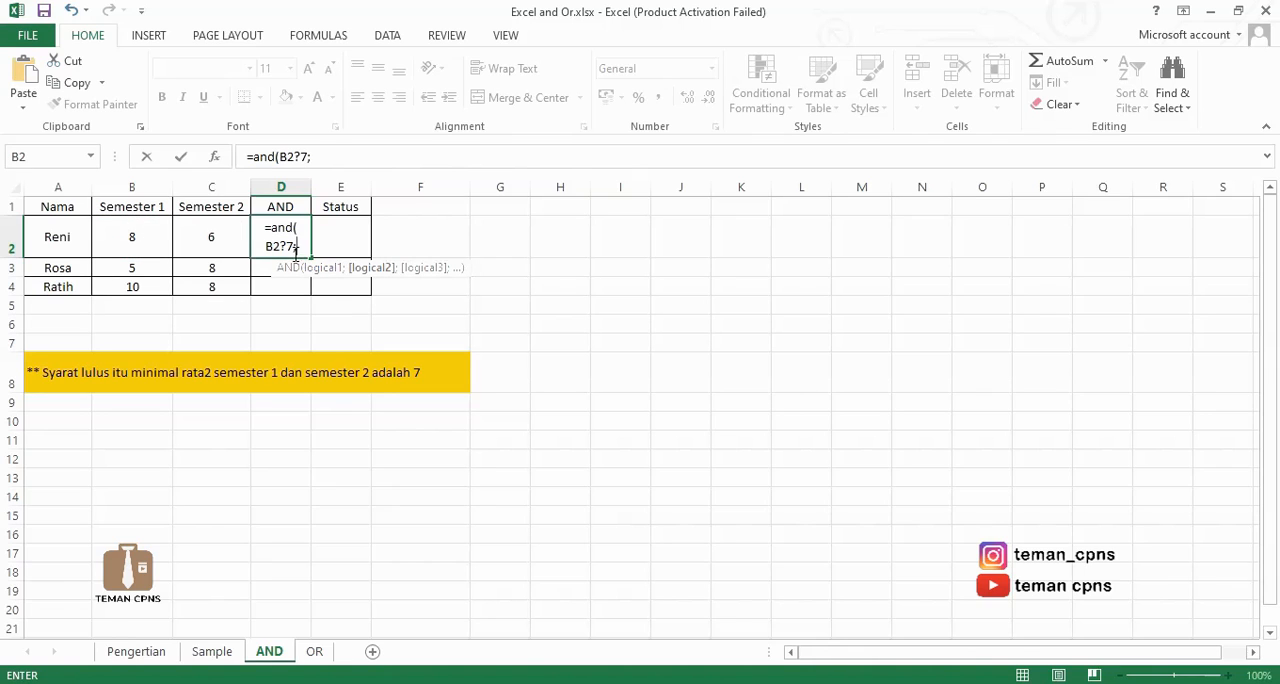
pyautogui.press('F2')
pyautogui.press('Left')
pyautogui.press('Left')
pyautogui.press('BackSpace')
pyautogui.write('>')
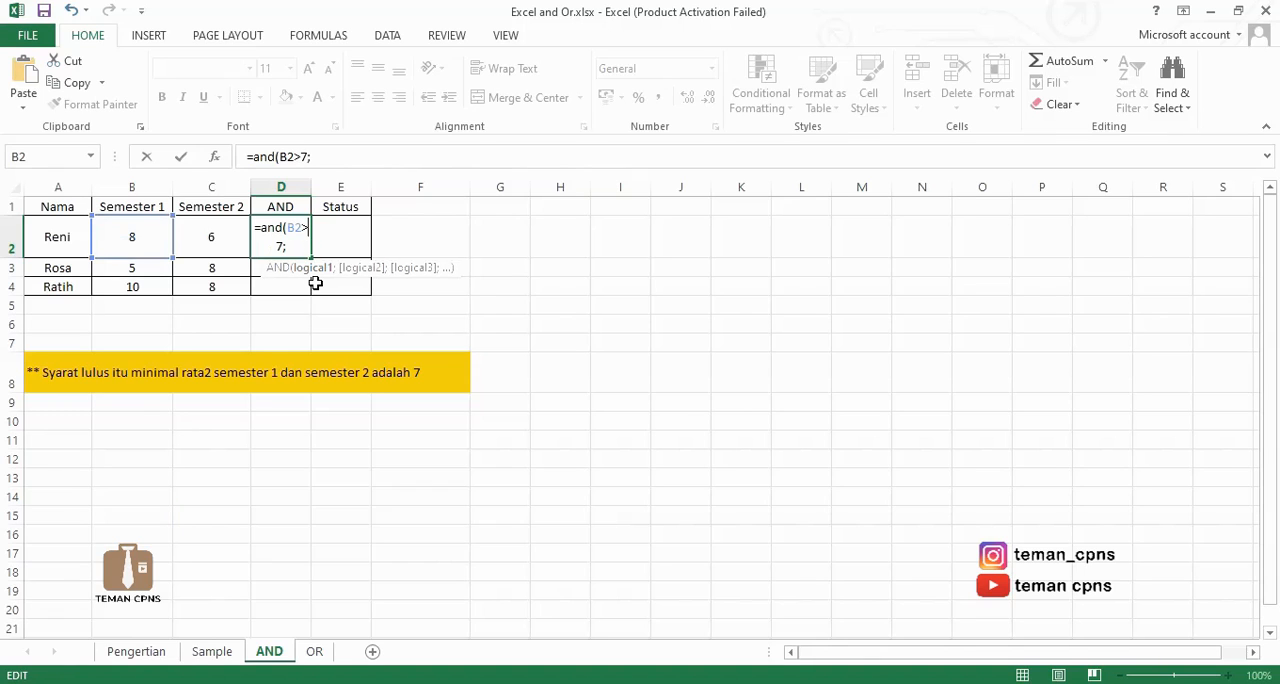
pyautogui.click(216, 236)
pyautogui.write('>7')
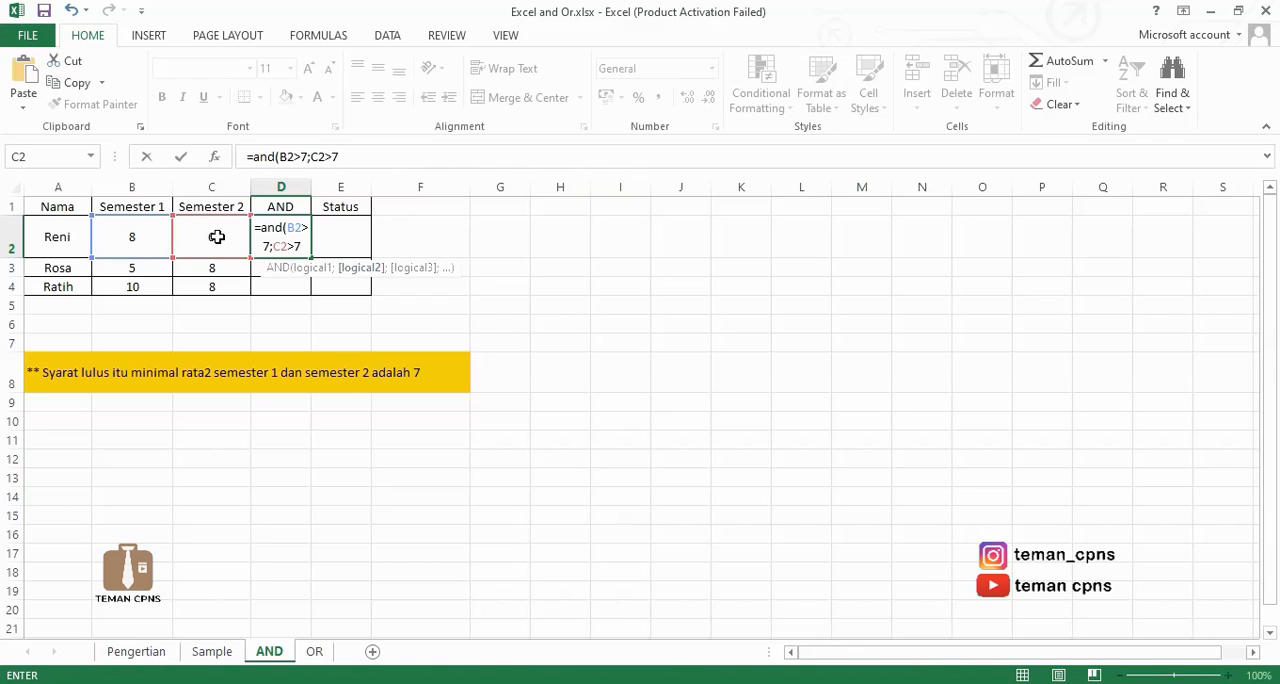
pyautogui.press('Return')
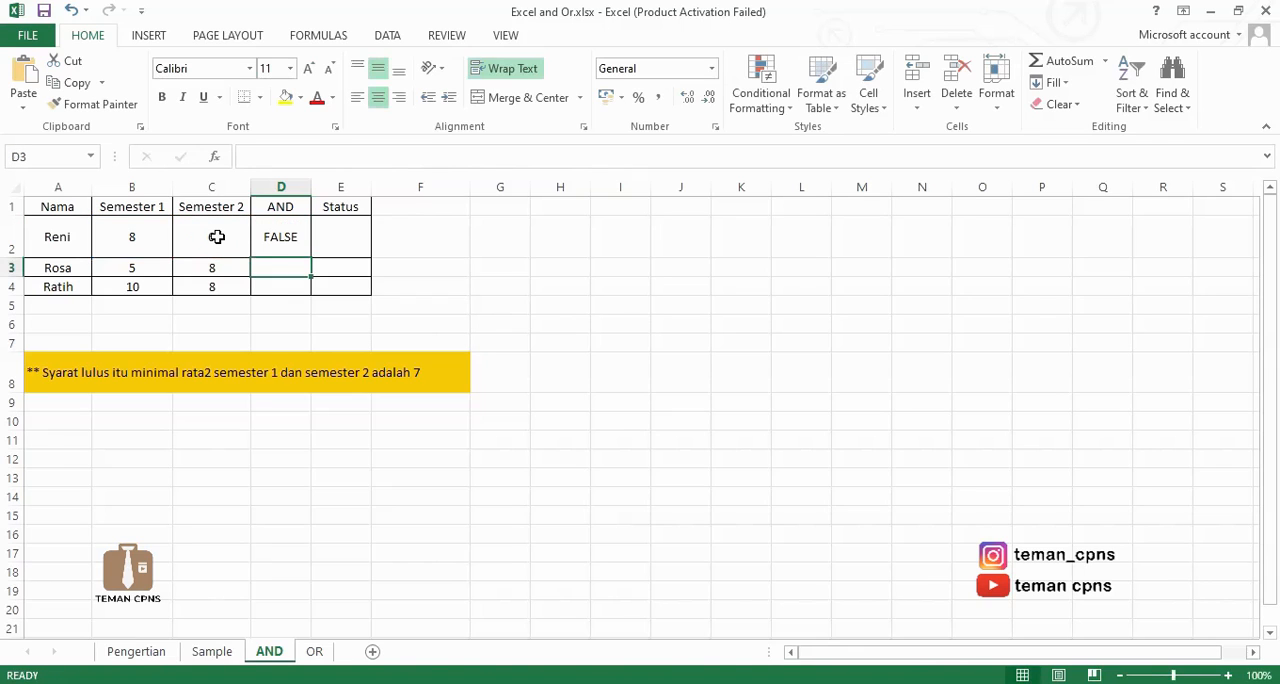
# Fill the AND formula from D2 down through D4.
pyautogui.click(287, 236)
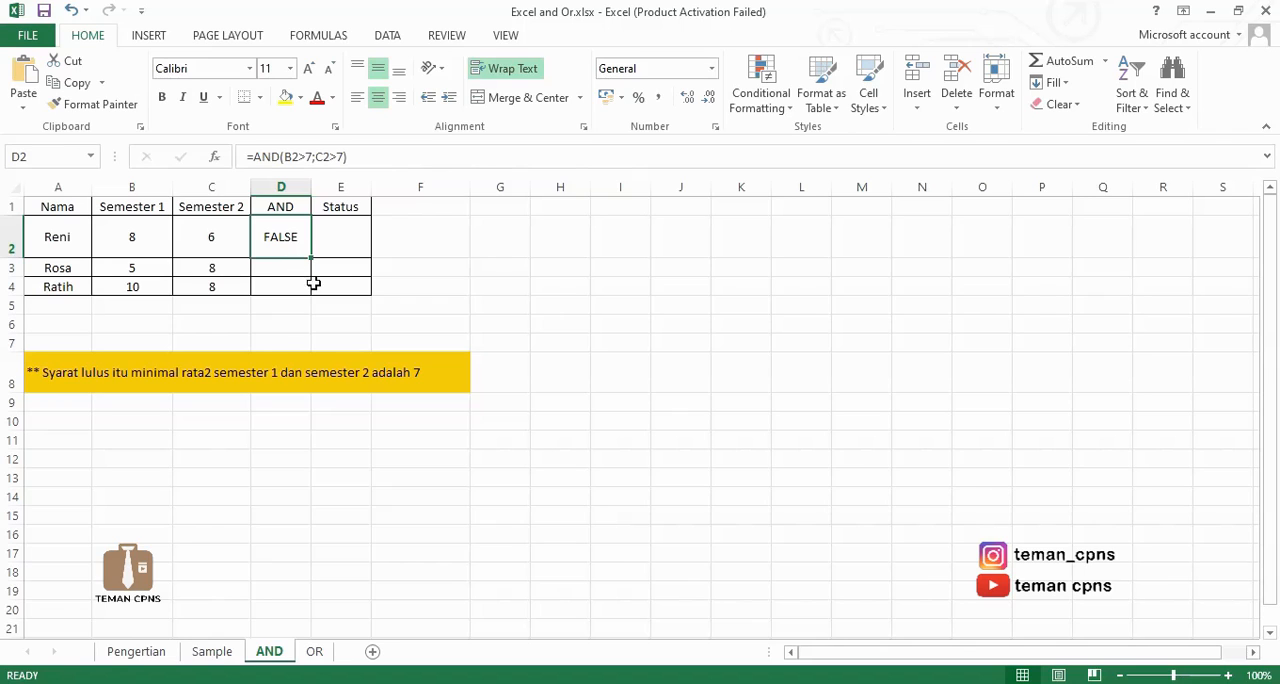
pyautogui.moveTo(312, 259); pyautogui.dragTo(312, 290)
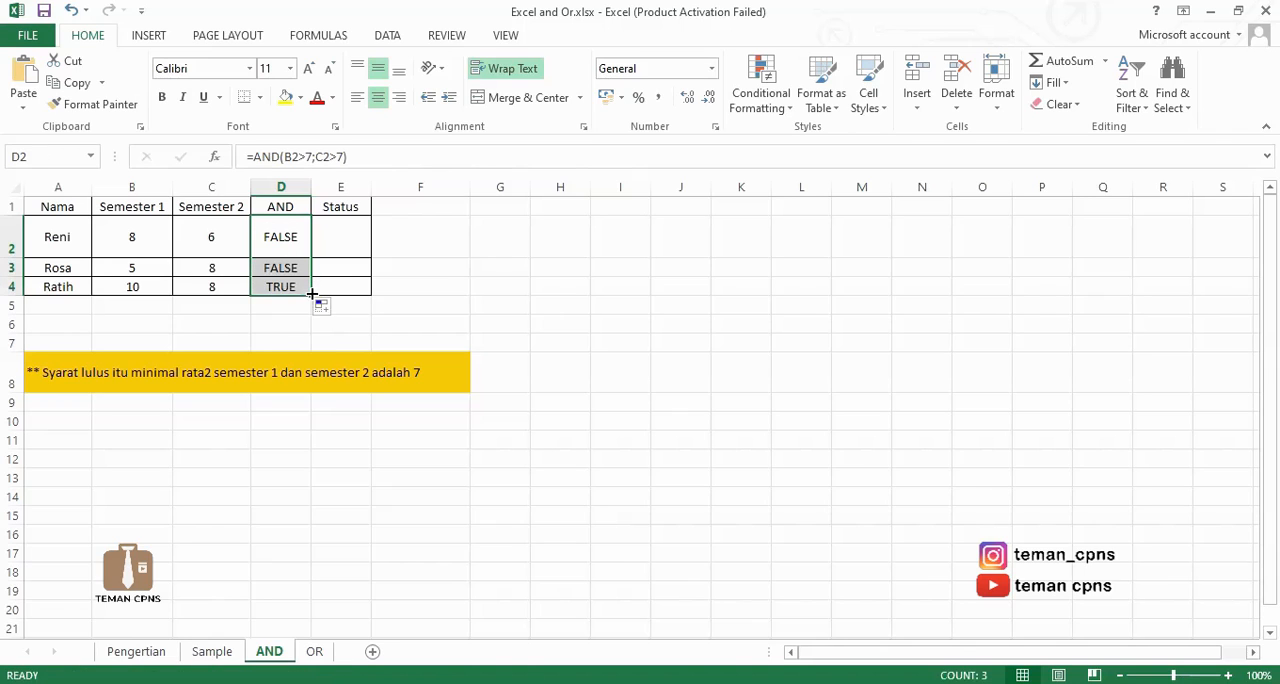
pyautogui.click(442, 271)
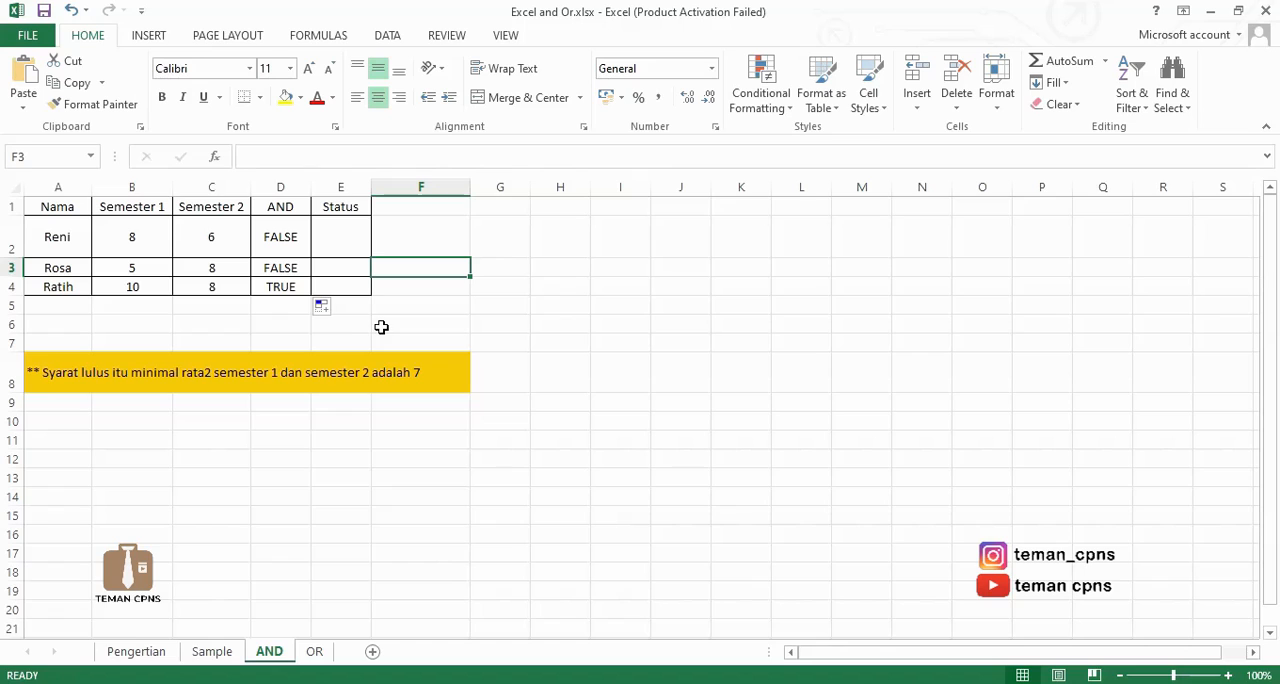
# Enter the formula =IF(D2=TRUE;"Lulus";"Tidak Lulus") in the first Status cell, E2.
pyautogui.click(357, 241)
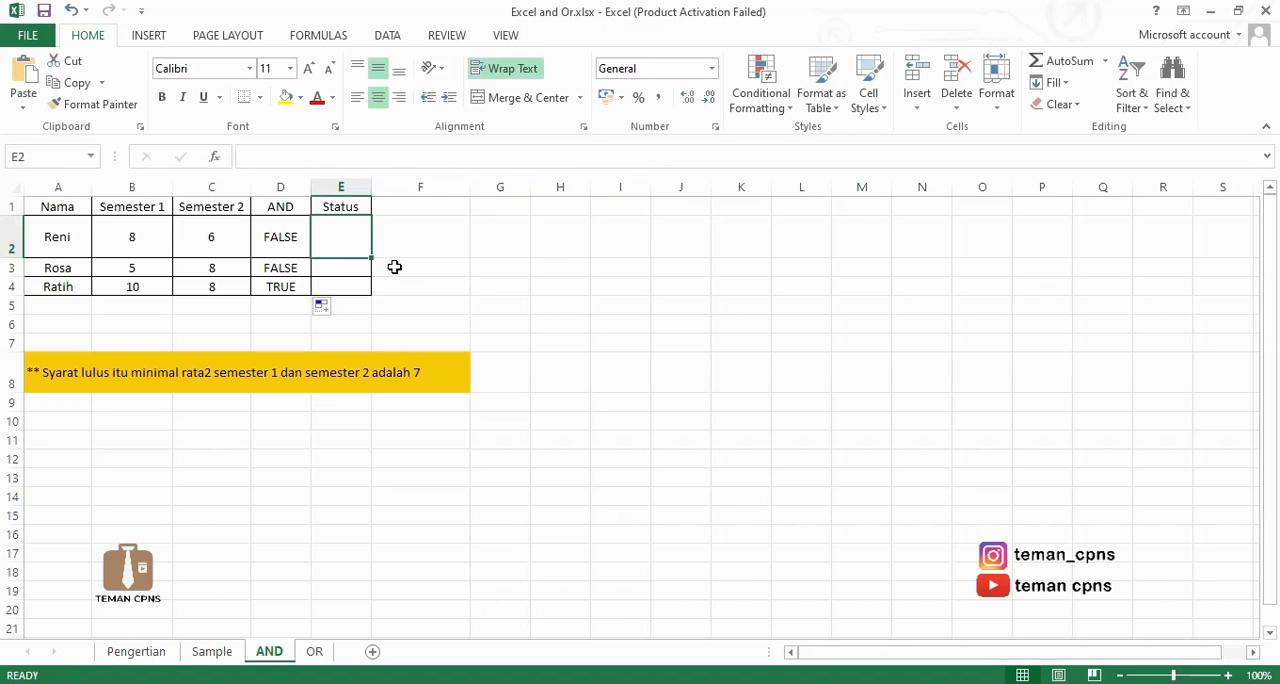
pyautogui.write('=')
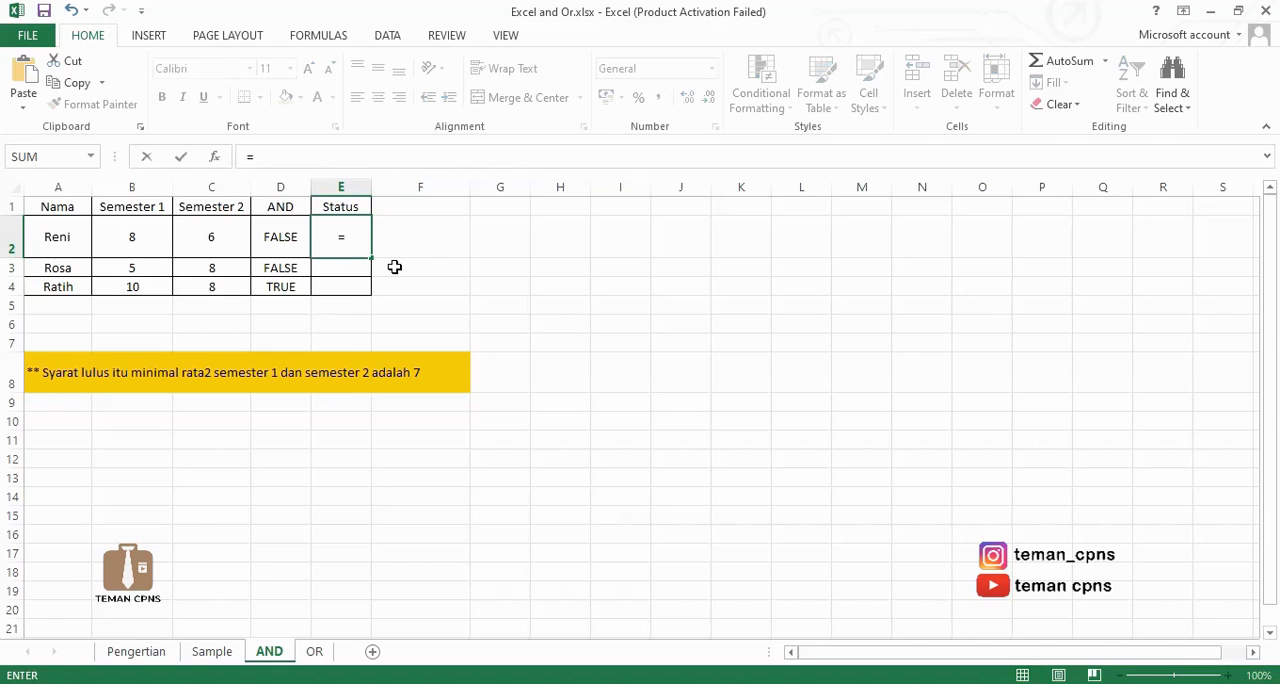
pyautogui.write('if(')
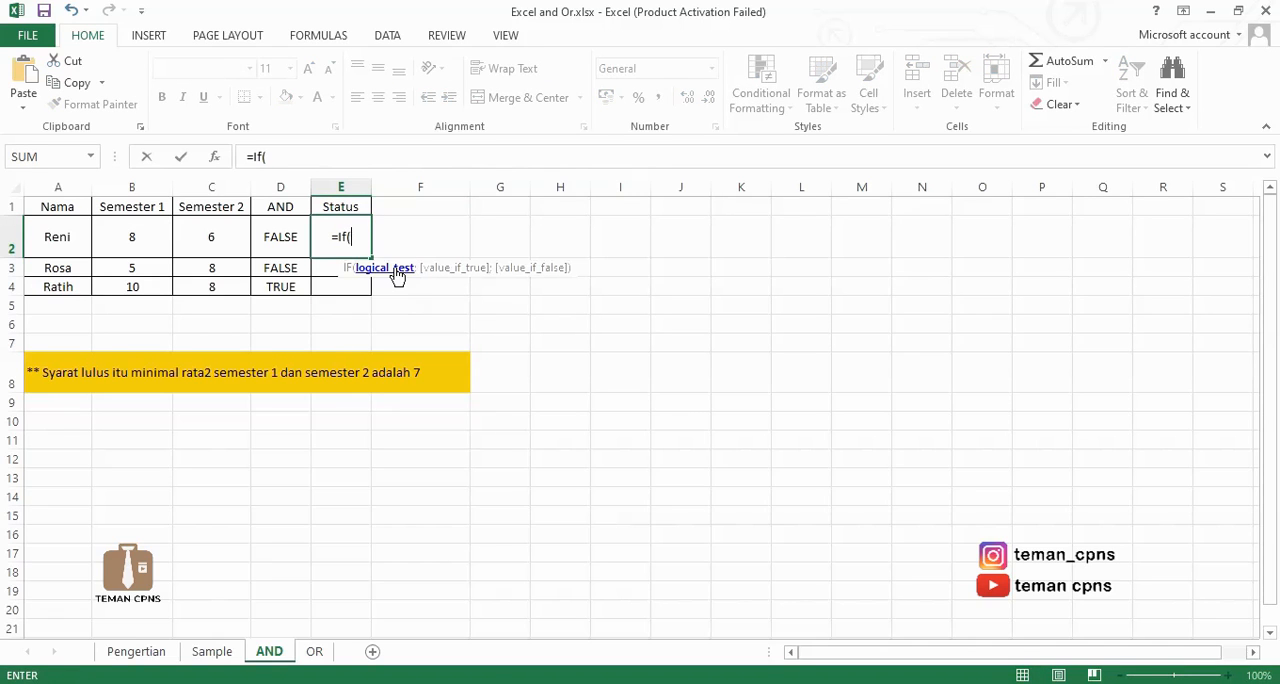
pyautogui.click(271, 237)
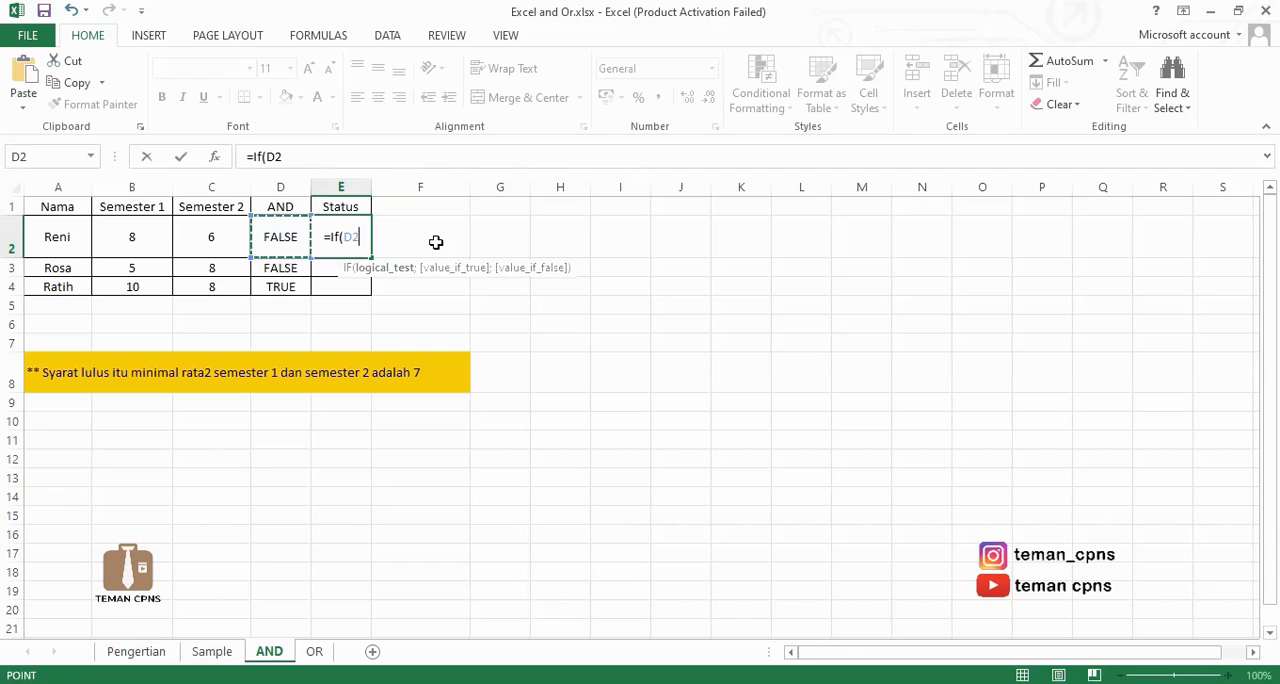
pyautogui.write('=True;"L')
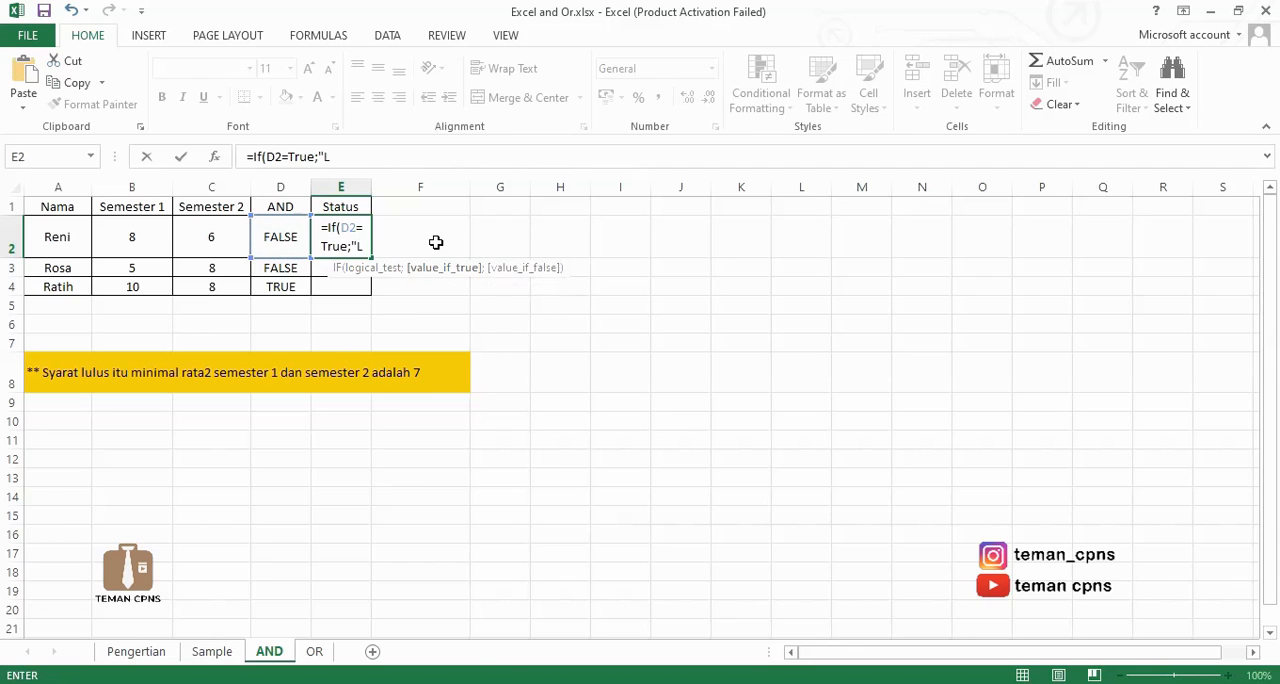
pyautogui.write('ulus";"T')
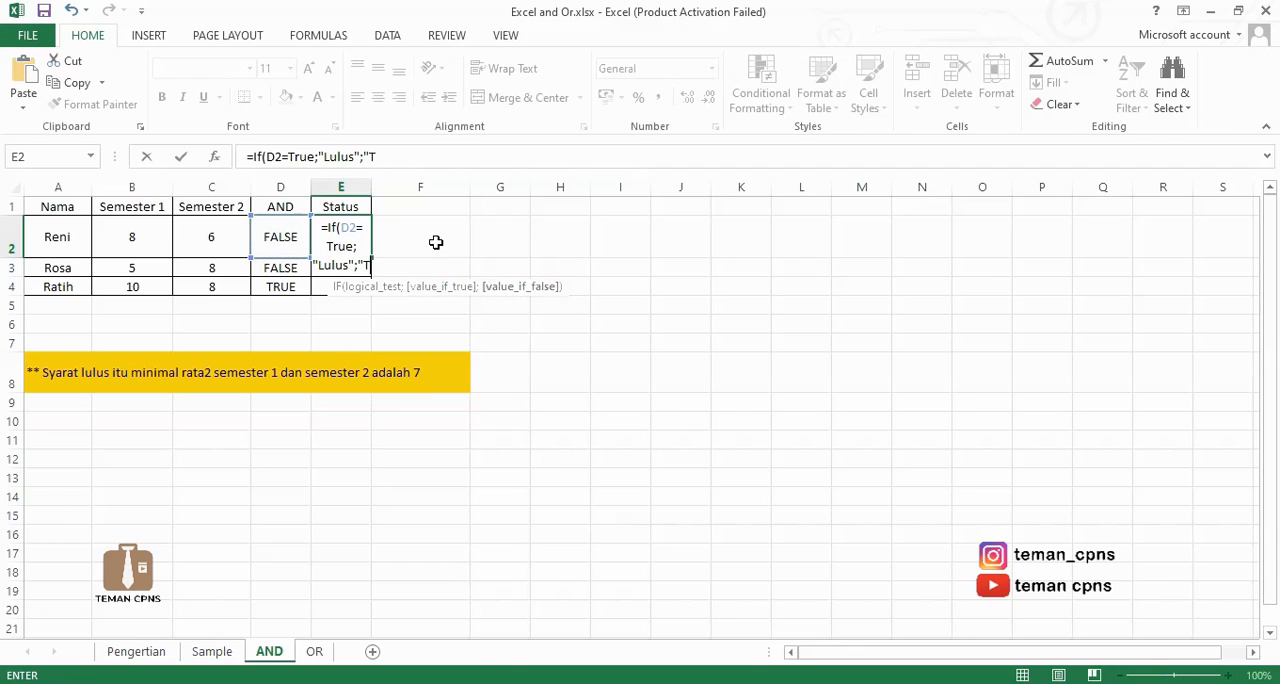
pyautogui.write('idak Lulus"')
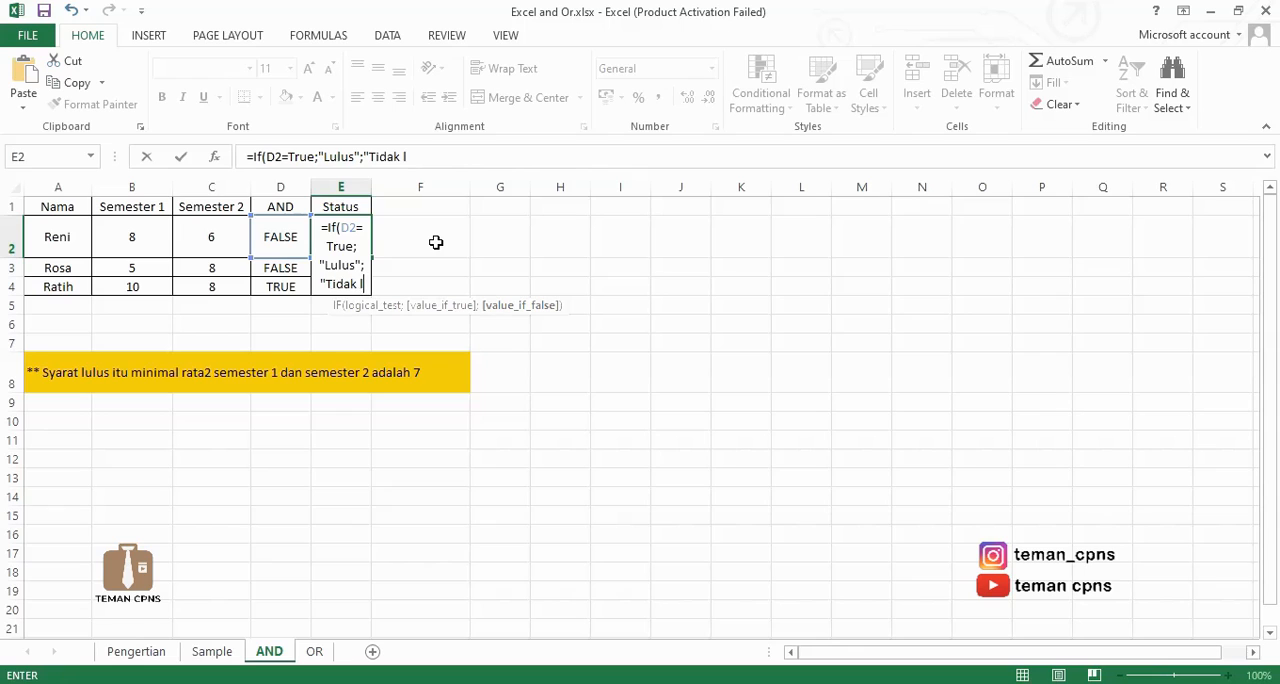
pyautogui.write(')')
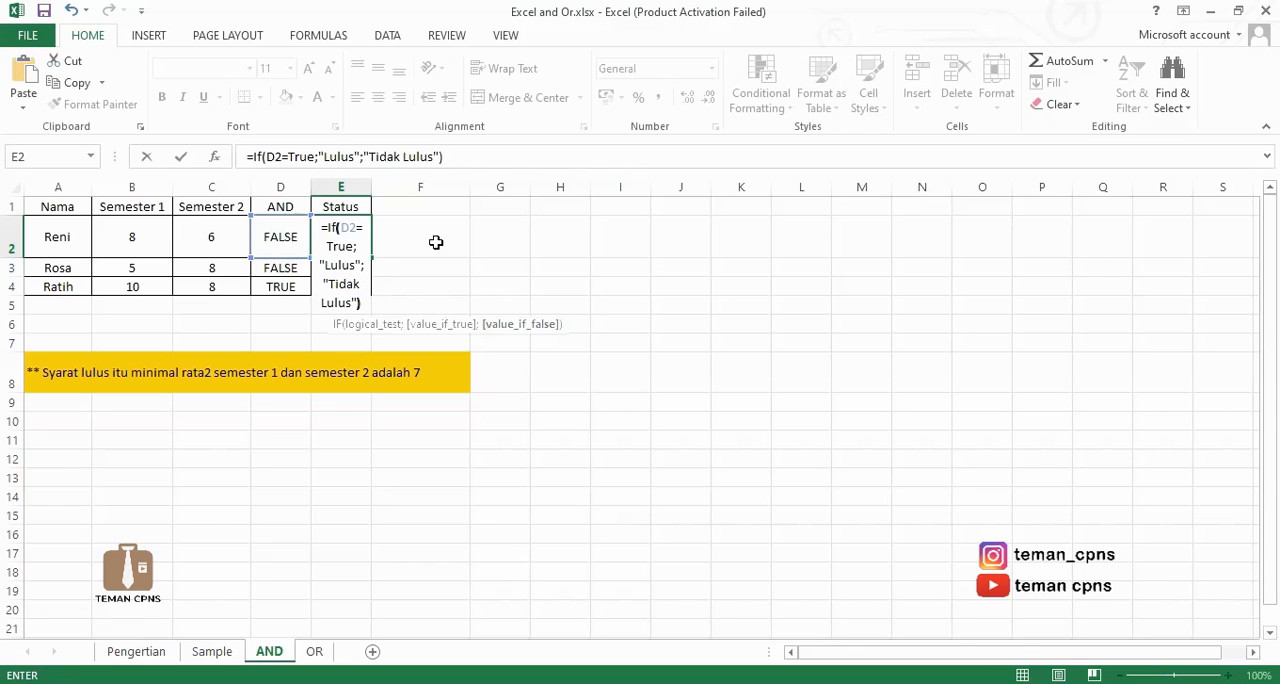
pyautogui.press('Return')
# Fill the Status formula from E2 down through E4.
pyautogui.click(345, 252)
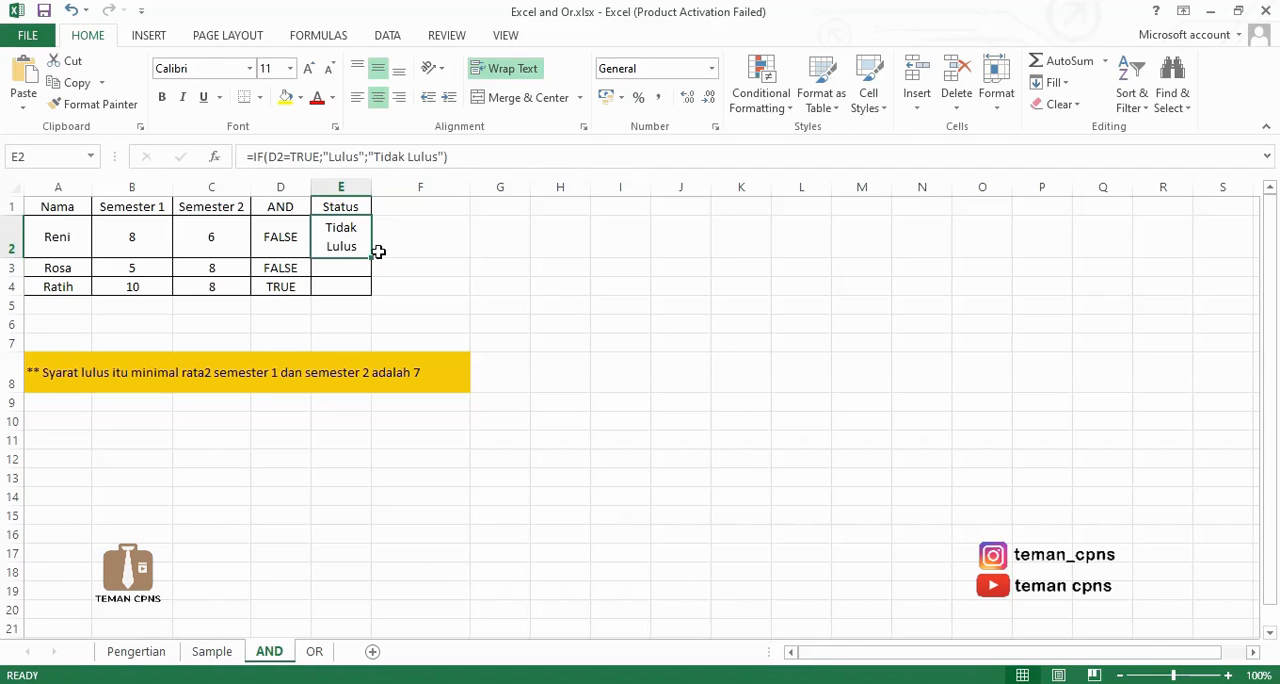
pyautogui.moveTo(370, 259); pyautogui.dragTo(366, 300)
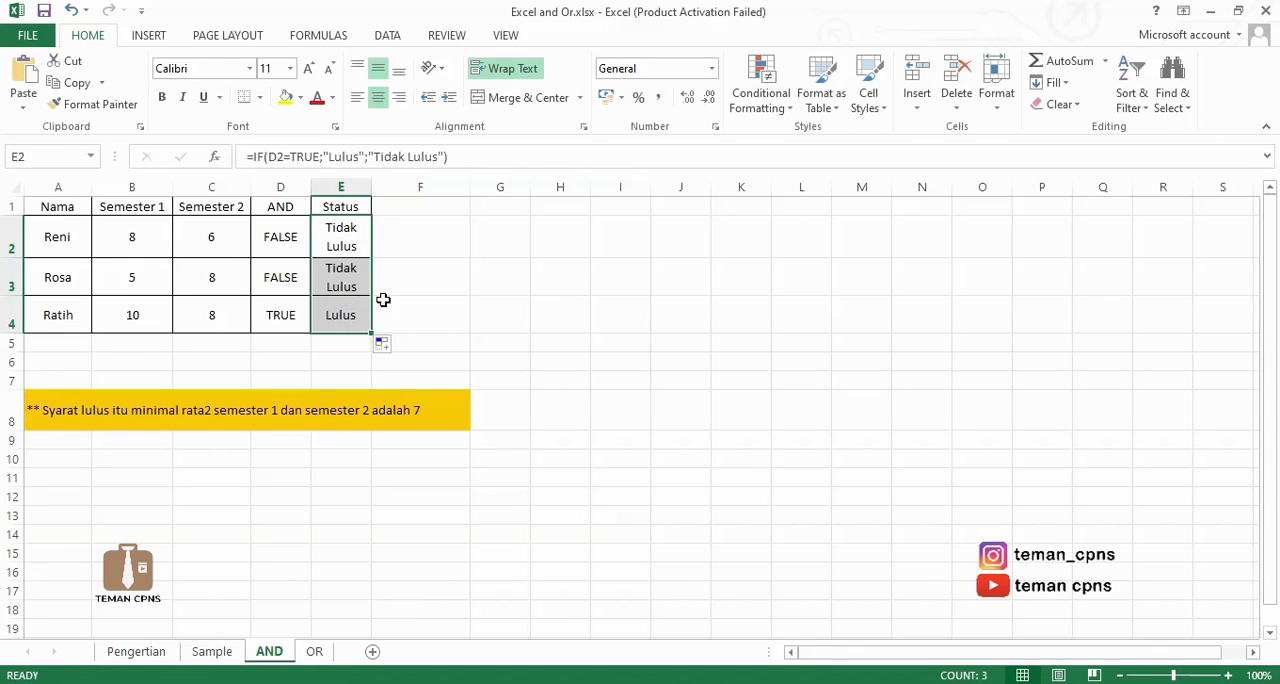
pyautogui.click(433, 295)
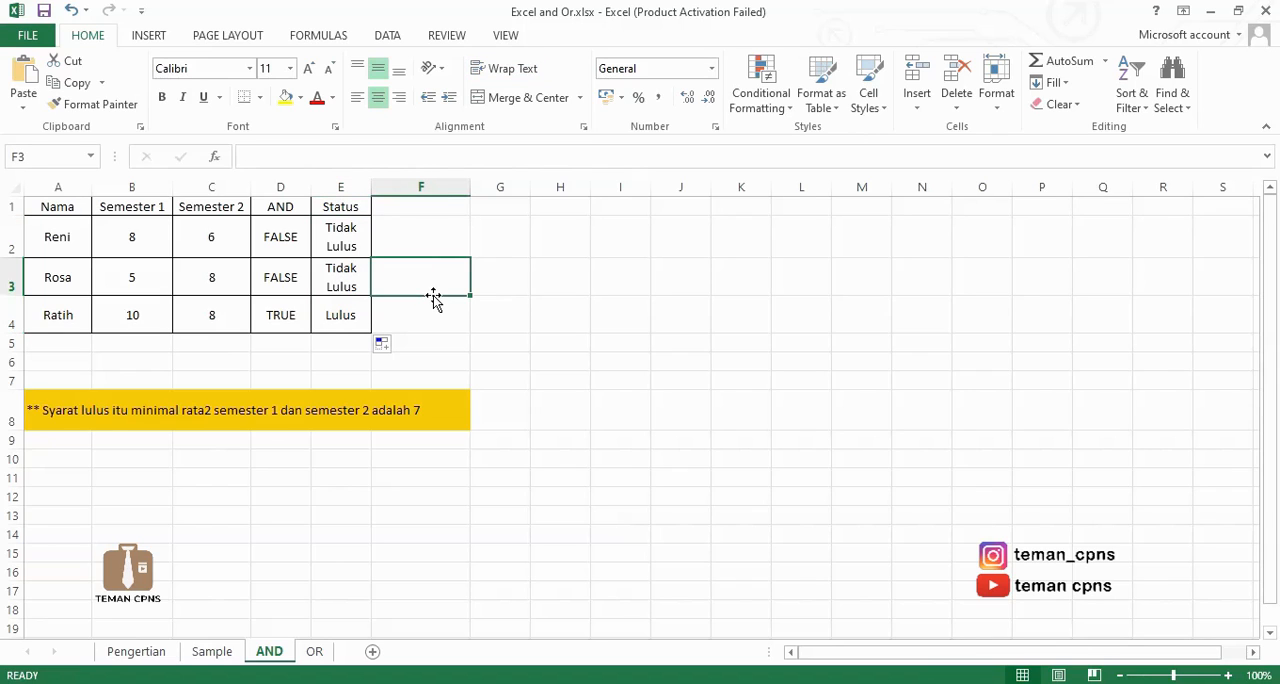
# Begin a combined formula in F2 with an IF whose condition is AND(B2>7;C2>7).
pyautogui.click(431, 211)
pyautogui.click(437, 234)
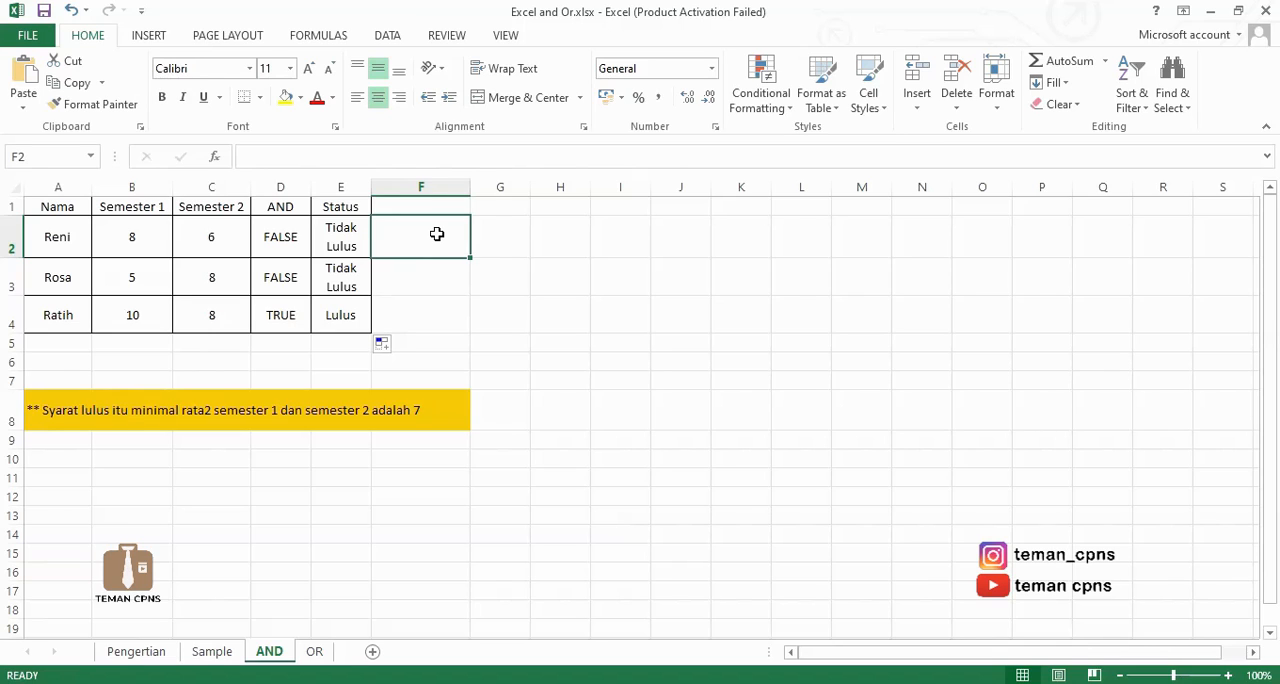
pyautogui.write('=I')
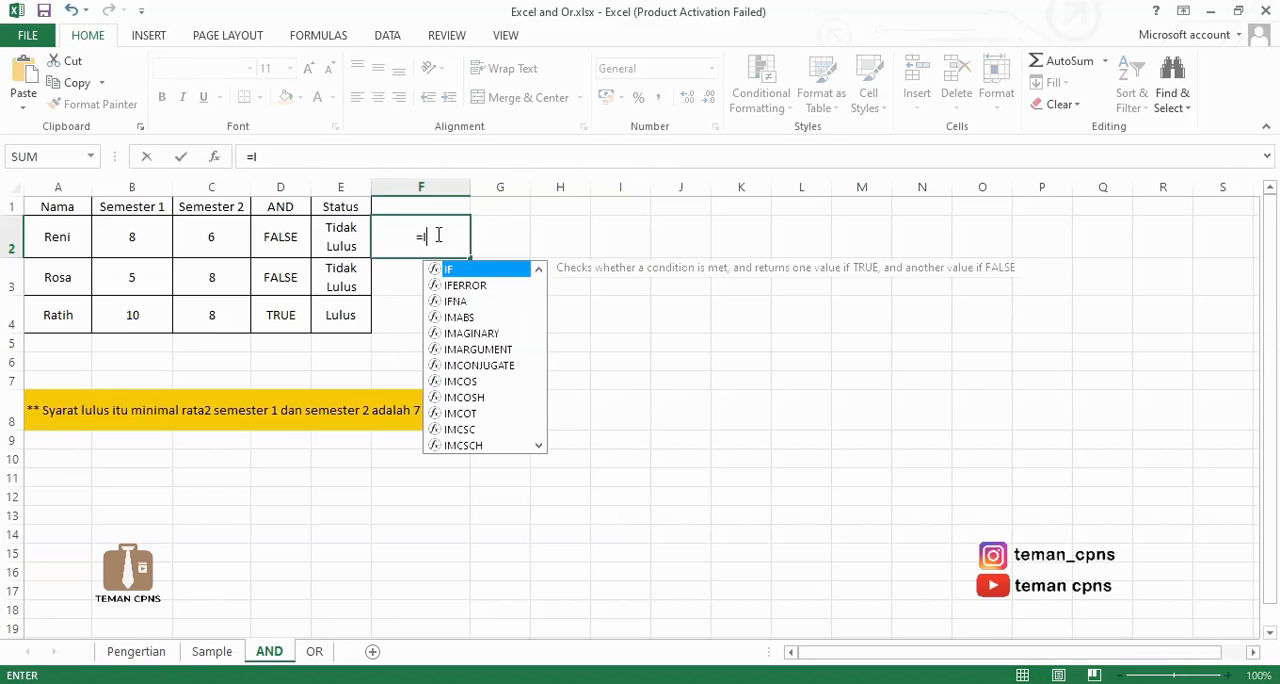
pyautogui.write('f')
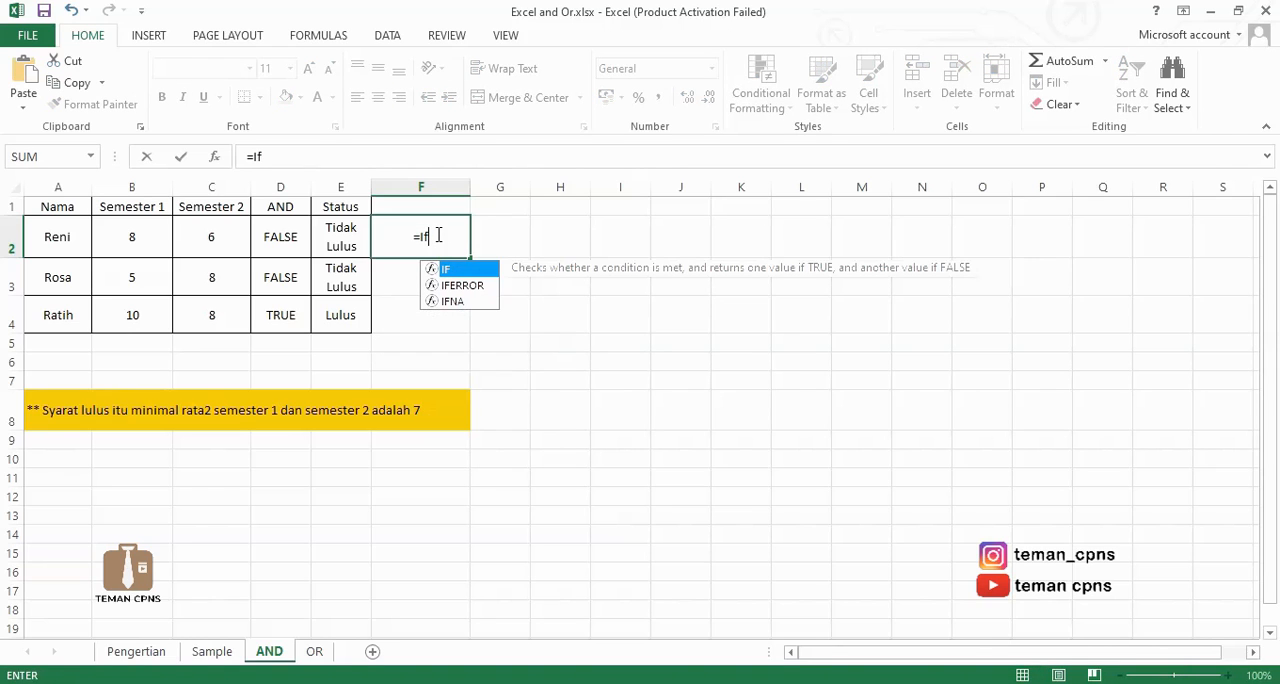
pyautogui.write('(And')
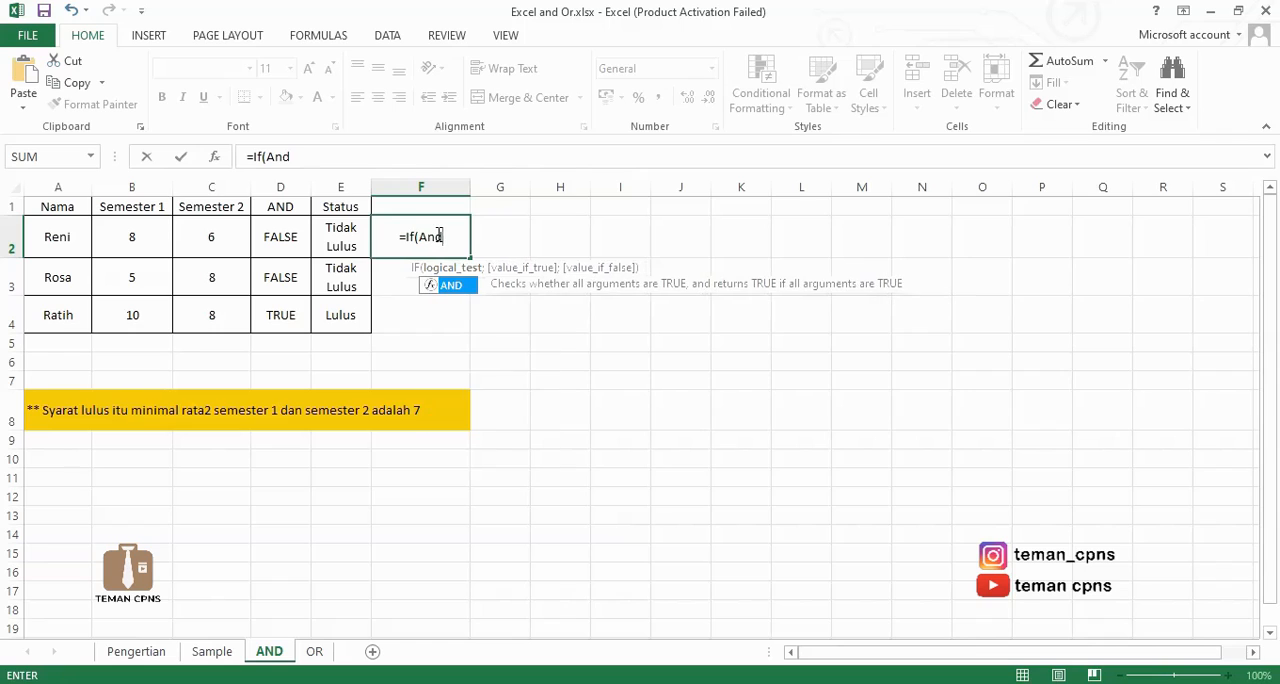
pyautogui.write('(')
pyautogui.click(151, 232)
pyautogui.write('>7')
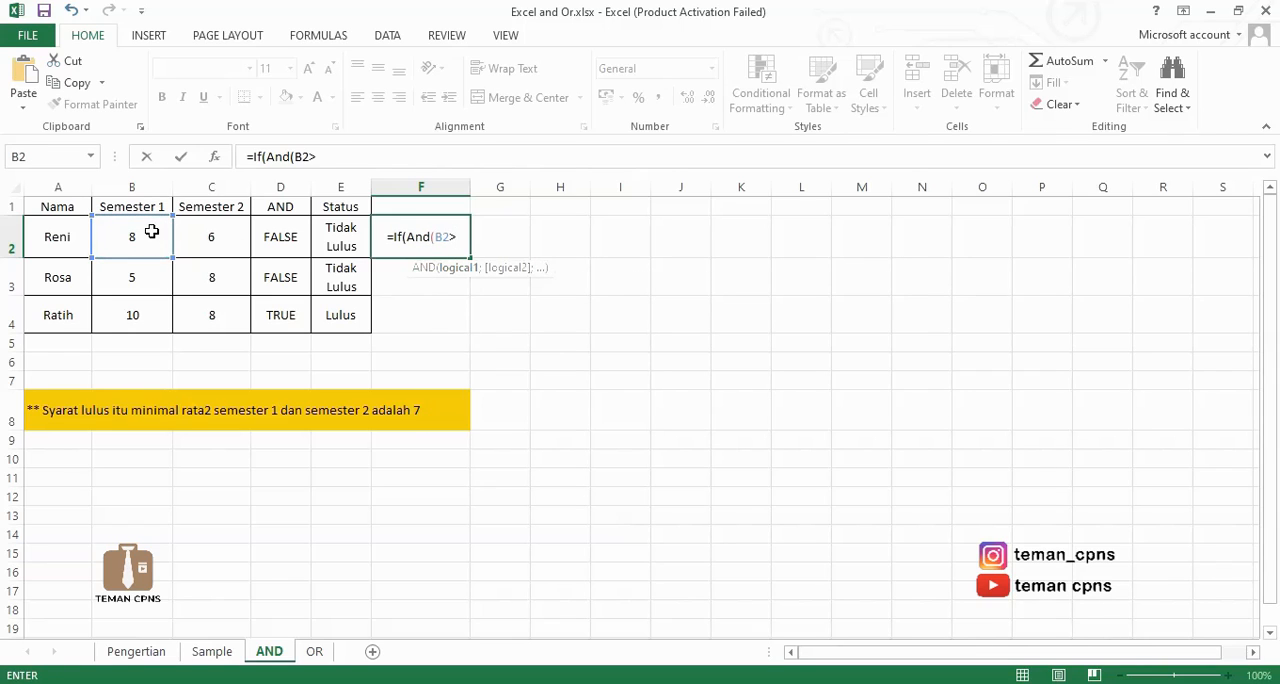
pyautogui.write(';')
pyautogui.click(213, 245)
pyautogui.write('>7')
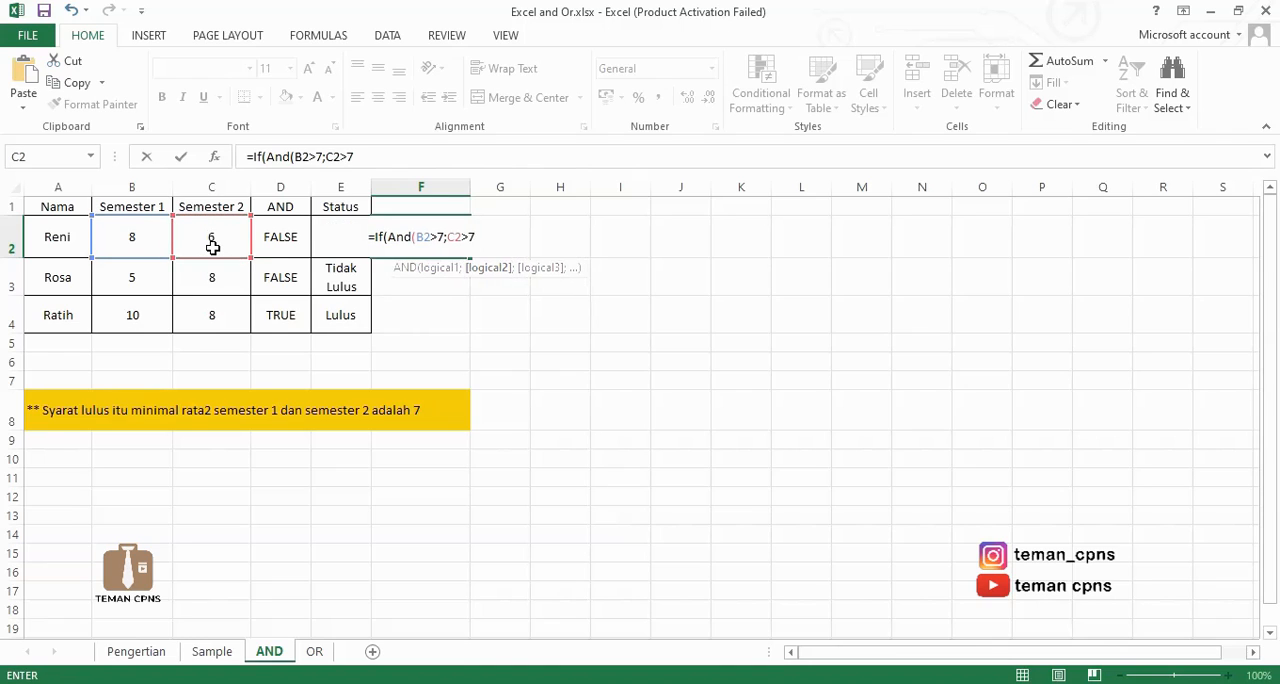
pyautogui.write(')=rue;"Lulus";Tidak Lulus")')
# Complete the F2 formula as =IF(AND(B2>7;C2>7)=TRUE;"Lulus";"Tidak Lulus").
pyautogui.press('Return')
pyautogui.click(443, 246)
pyautogui.click(485, 156)
pyautogui.click(500, 314)
pyautogui.press('BackSpace')
pyautogui.press('BackSpace')
pyautogui.press('Return')
# Fill the combined IF and AND formula from F2 down through F4.
pyautogui.click(424, 219)
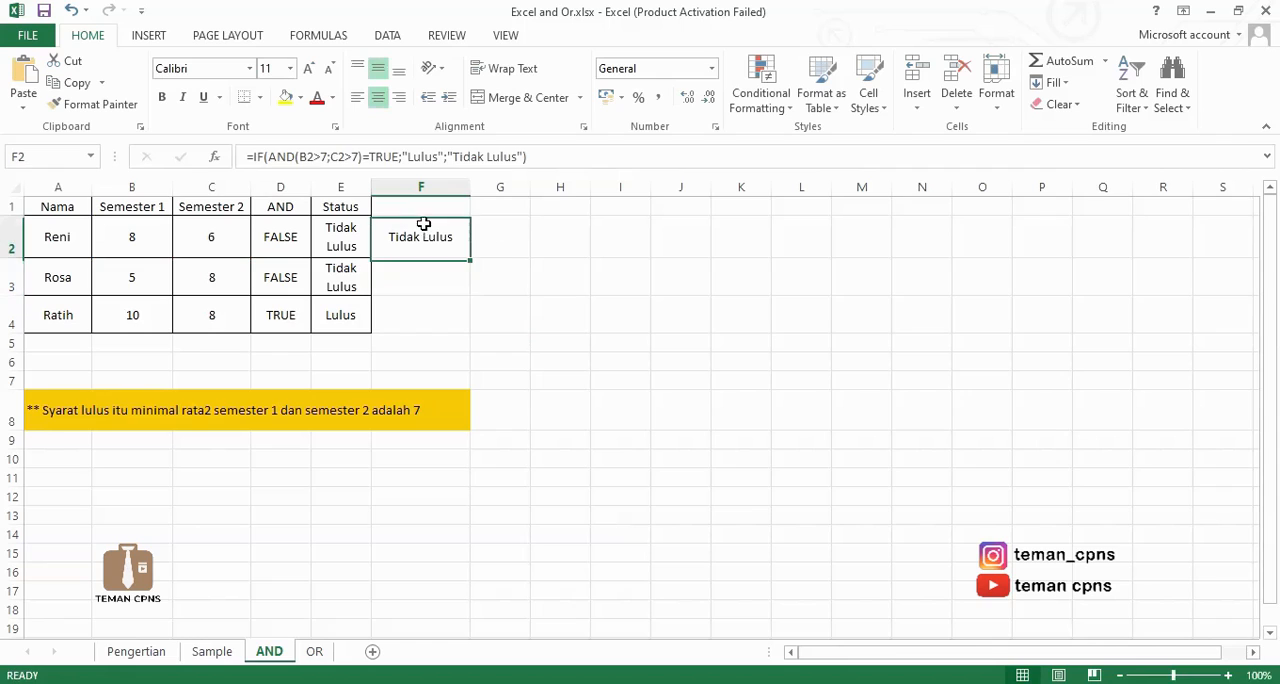
pyautogui.moveTo(470, 258); pyautogui.dragTo(490, 330)
pyautogui.click(537, 300)
pyautogui.click(508, 303)
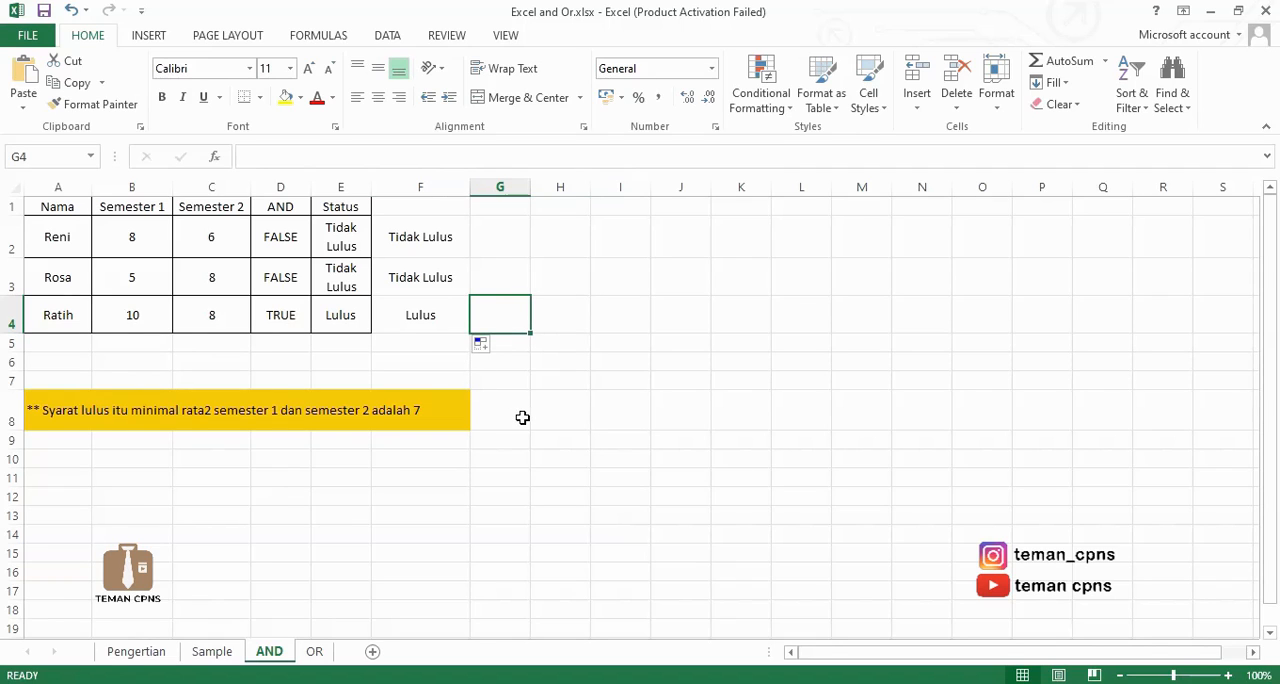
# On the OR sheet, enter =OR(B2>7;C2>7) in D2 and fill it down through D4.
pyautogui.click(314, 651)
pyautogui.click(344, 458)
pyautogui.click(346, 283)
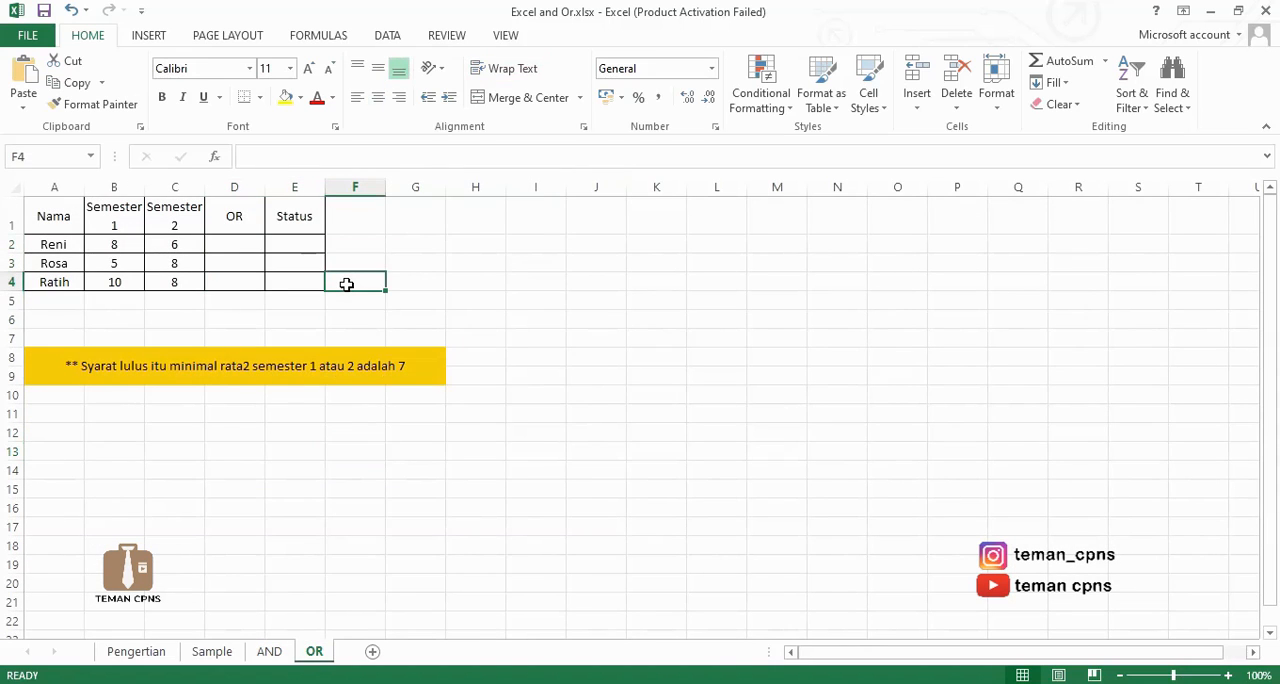
pyautogui.click(253, 243)
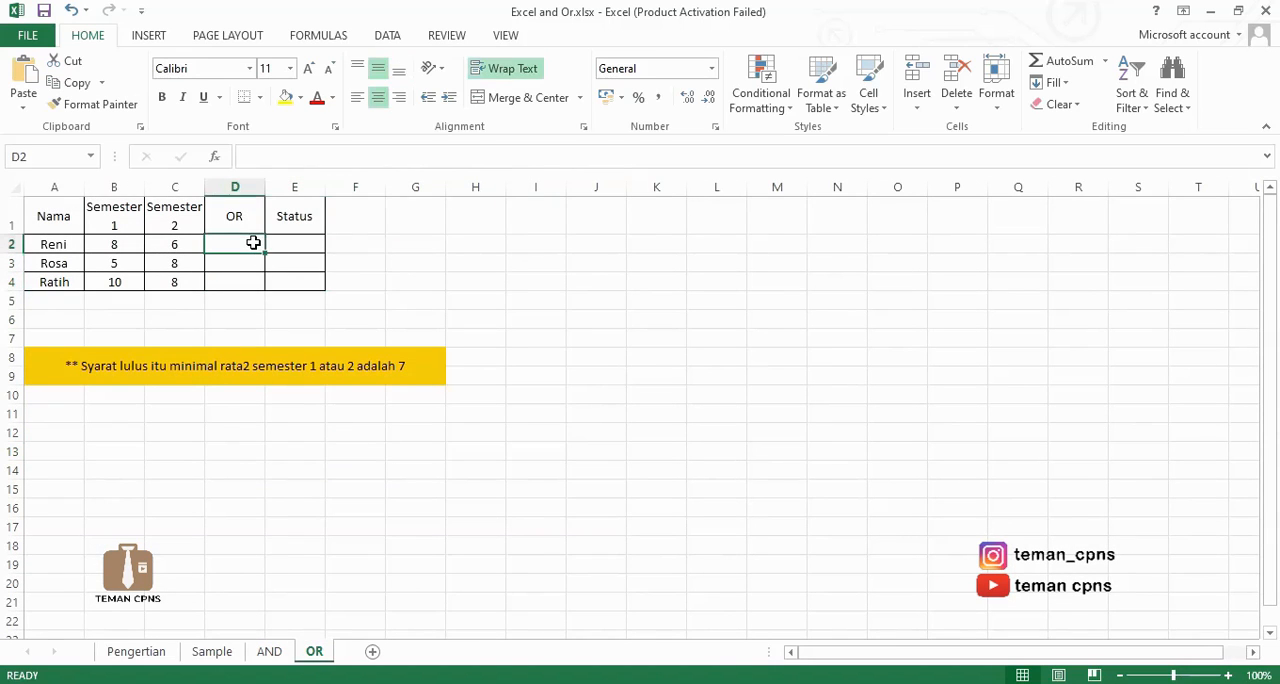
pyautogui.write('=Or(')
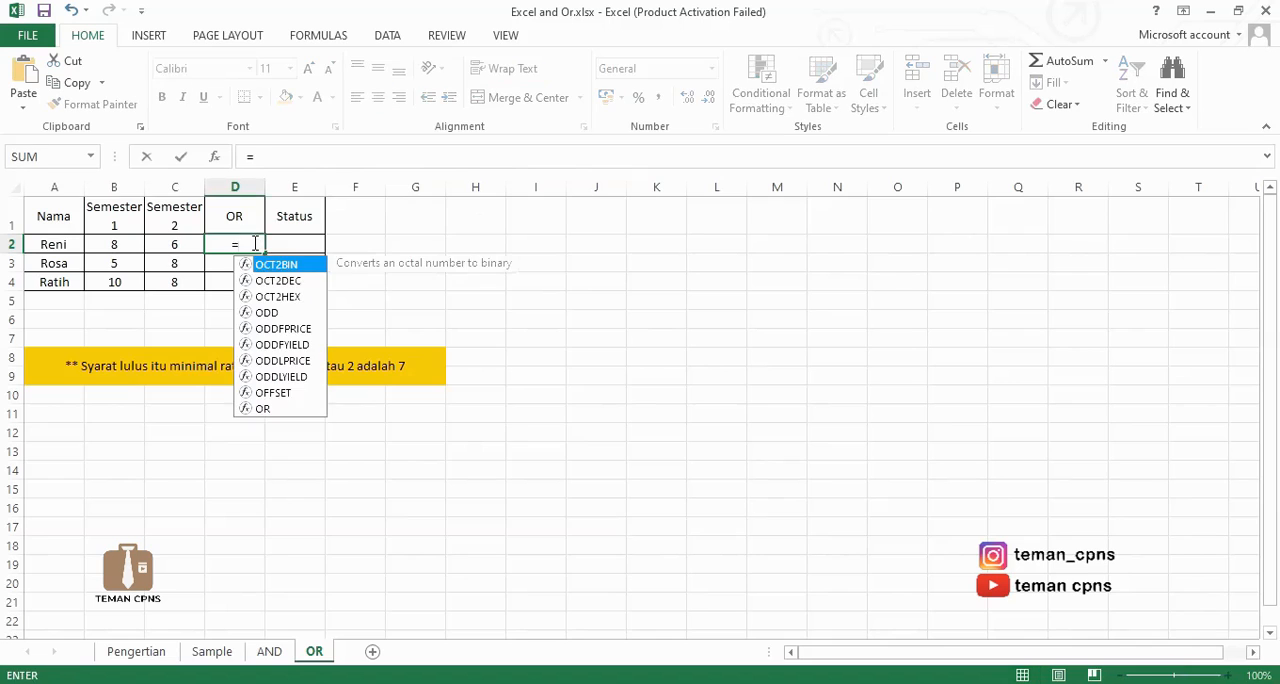
pyautogui.click(133, 243)
pyautogui.write('>7;')
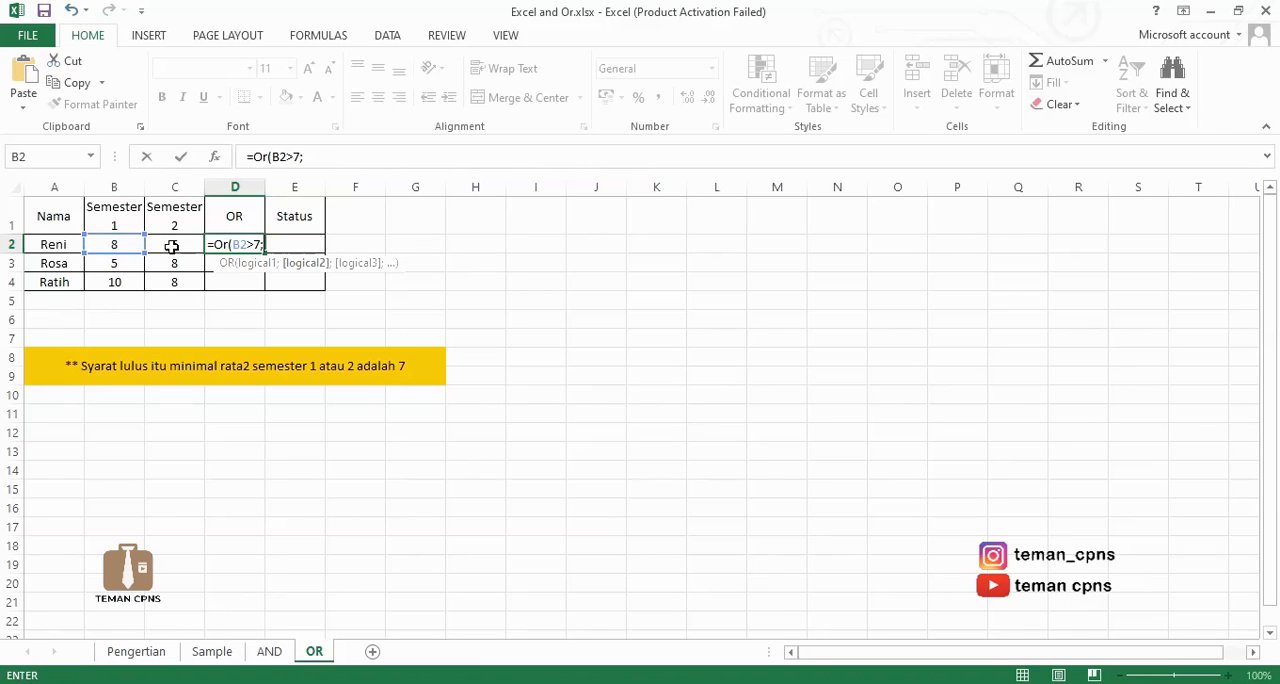
pyautogui.click(172, 246)
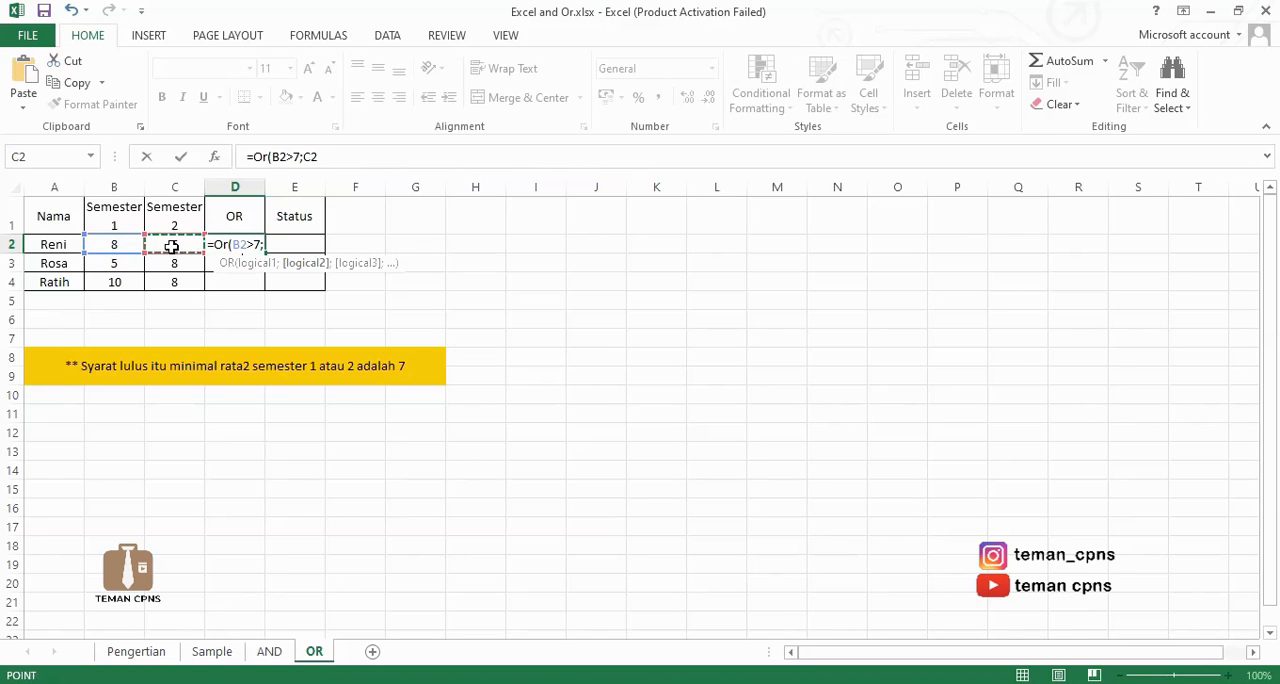
pyautogui.write('>7)')
pyautogui.hotkey('ctrl', 'Return')
pyautogui.moveTo(265, 253); pyautogui.dragTo(265, 286)
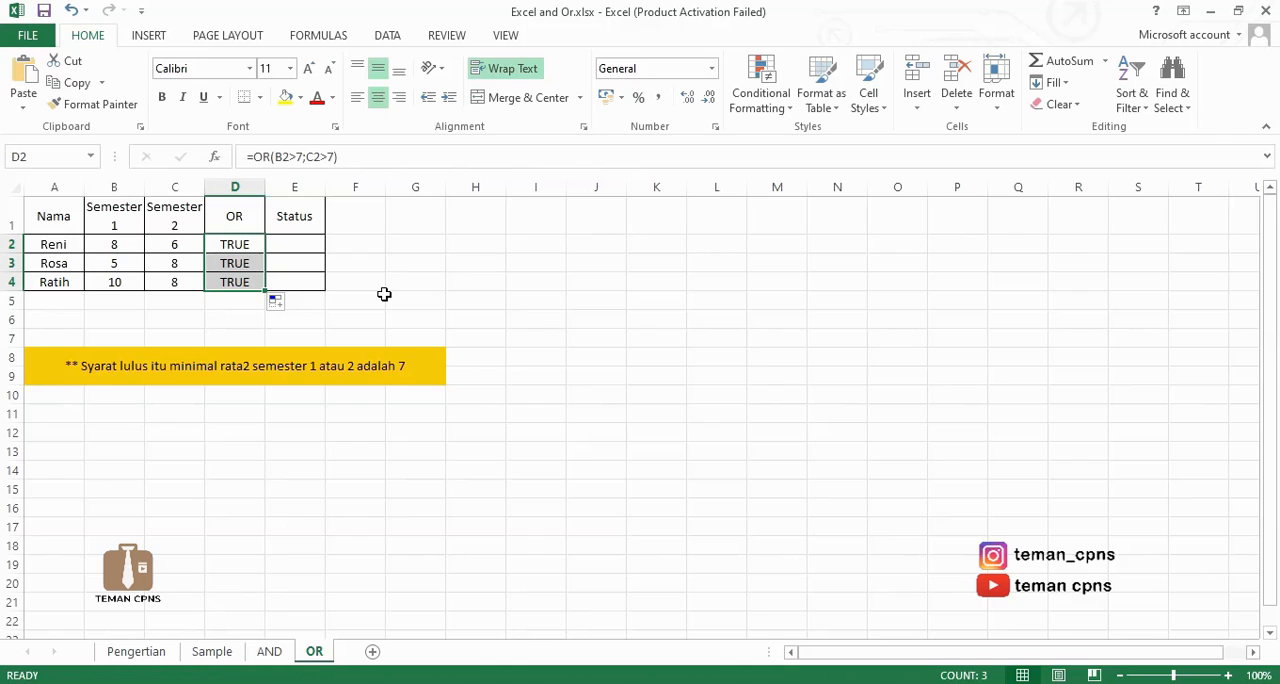
# Enter =IF(D2=TRUE;"Lulus";"Tidak Lulus") in E2 and fill it down through E4.
pyautogui.click(309, 244)
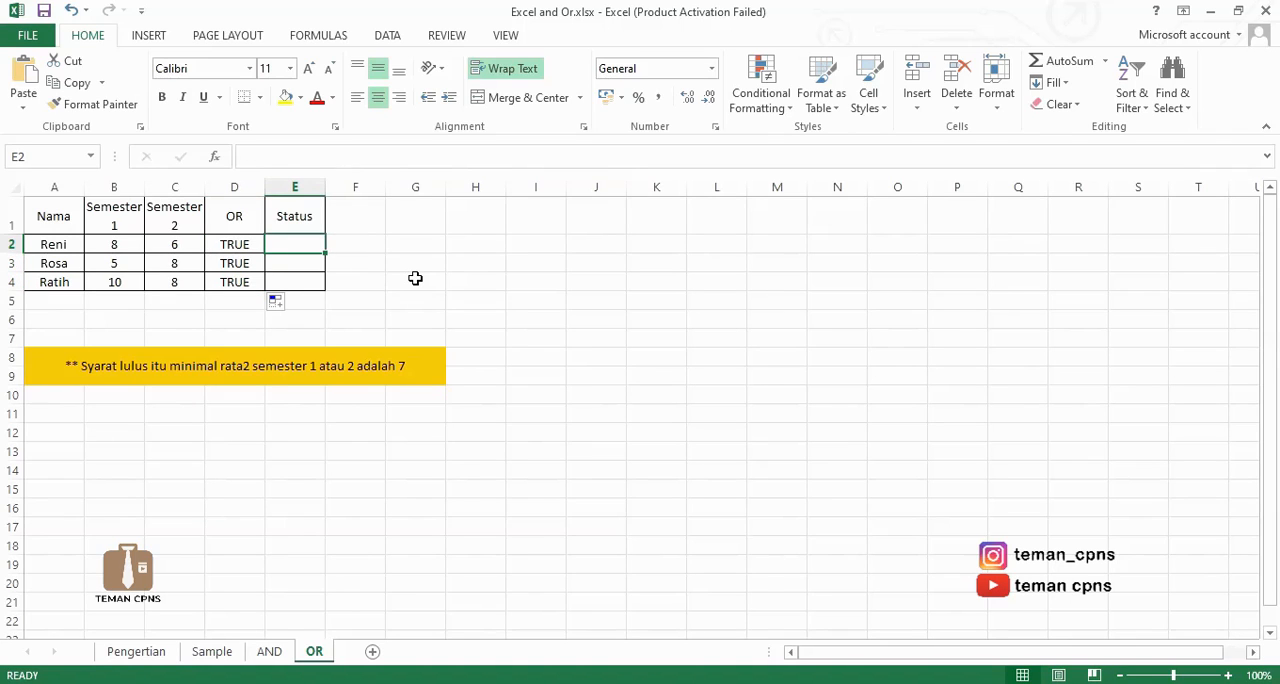
pyautogui.write('=')
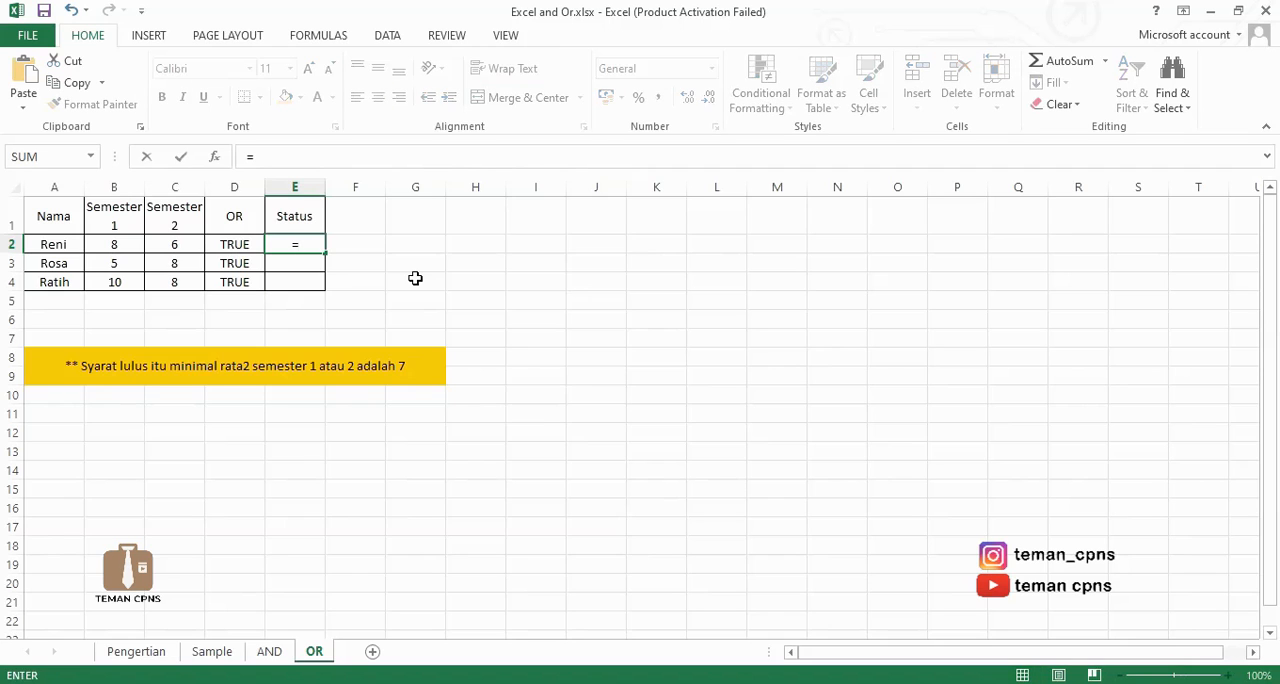
pyautogui.write('If(')
pyautogui.click(229, 245)
pyautogui.write('=True')
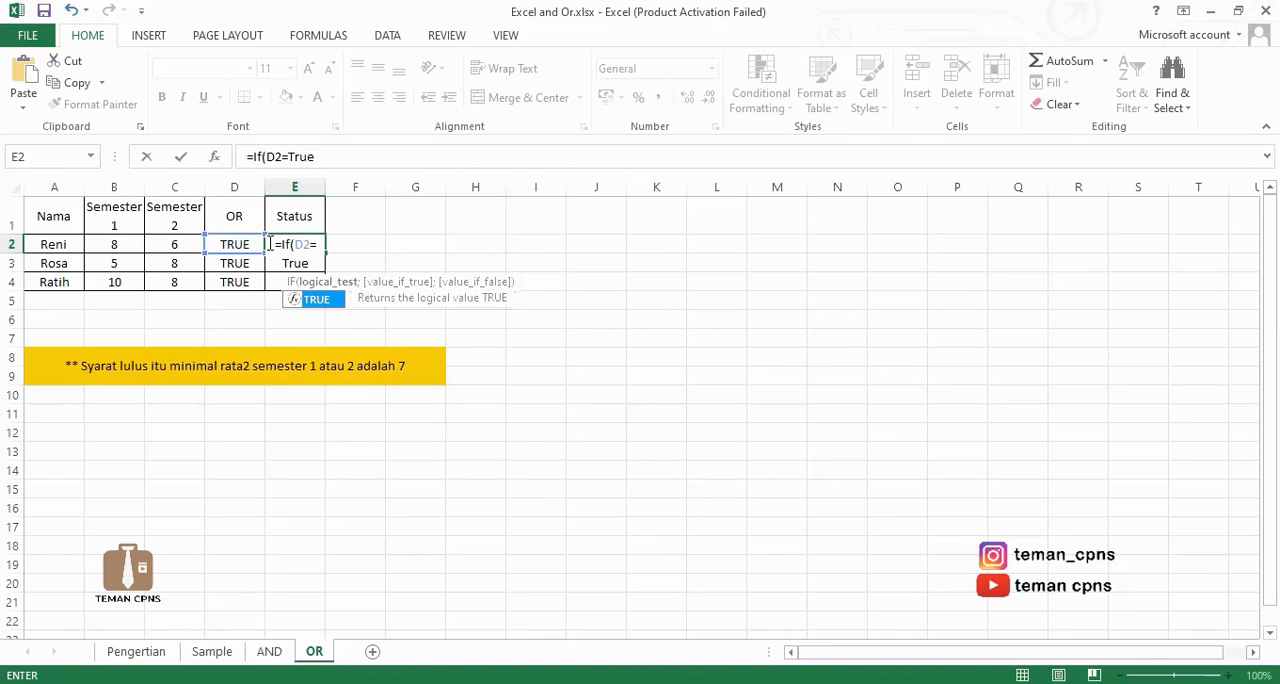
pyautogui.write(';"Lulus";"Tidak Lulus")')
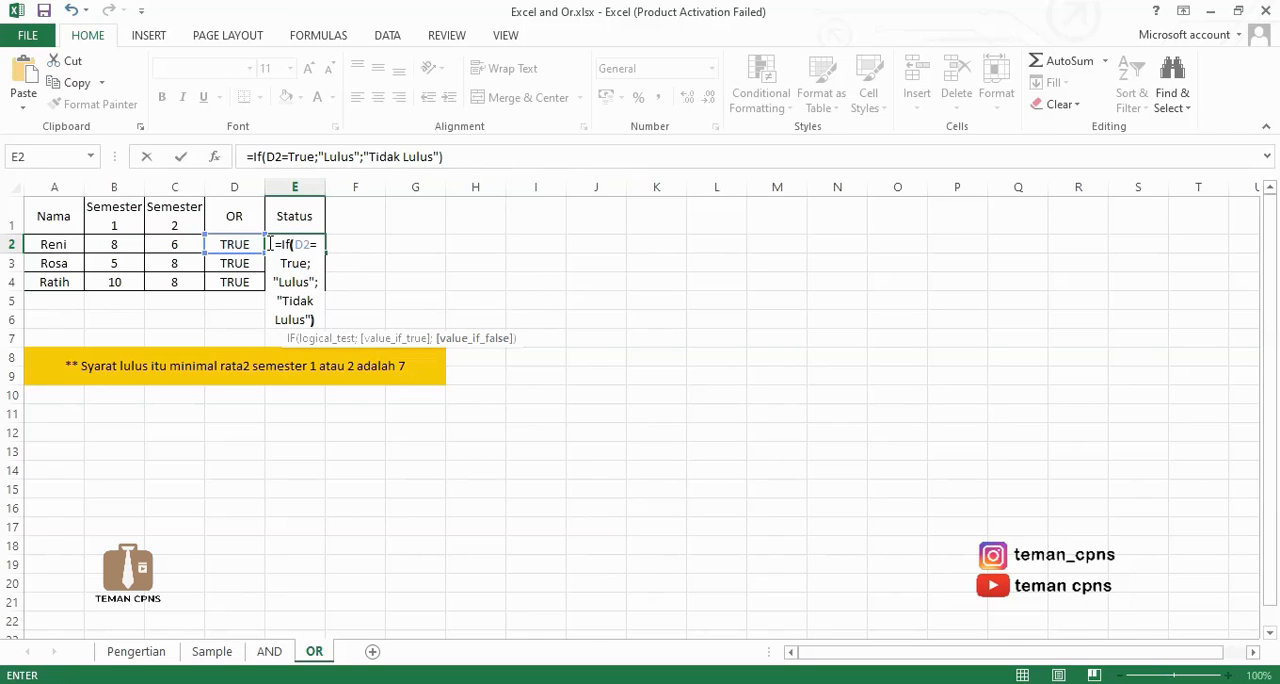
pyautogui.press('Return')
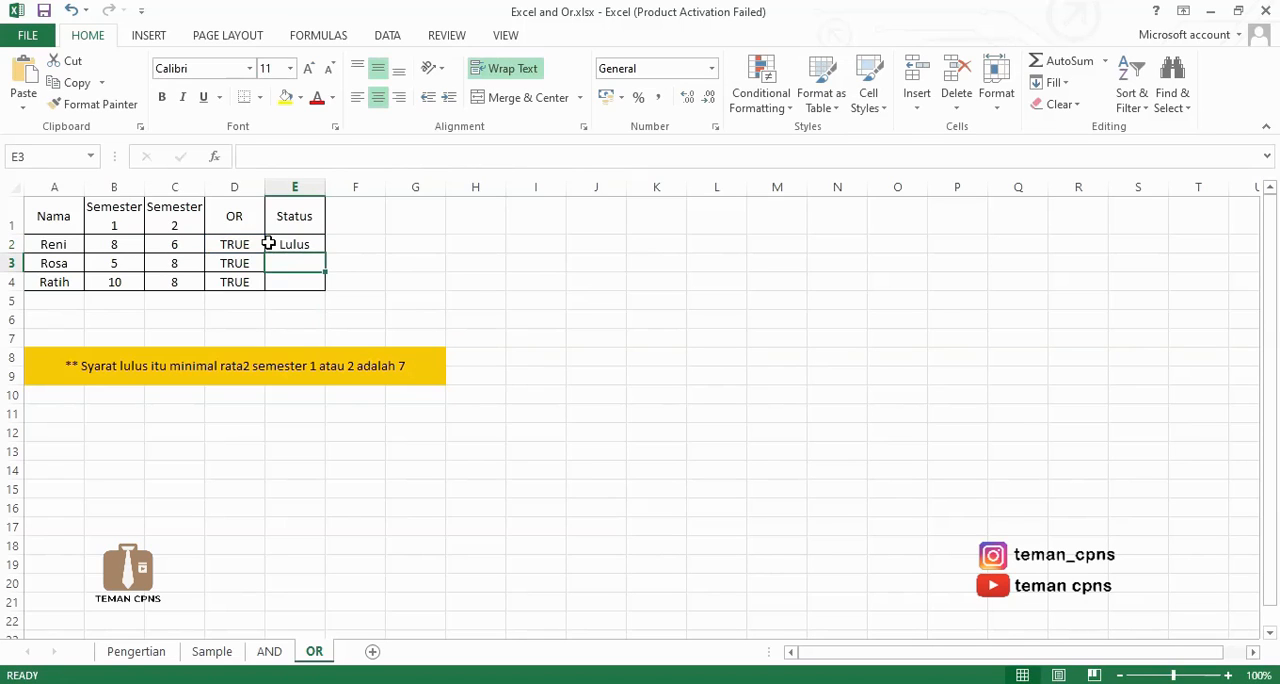
pyautogui.click(268, 243)
pyautogui.moveTo(324, 253); pyautogui.dragTo(323, 288)
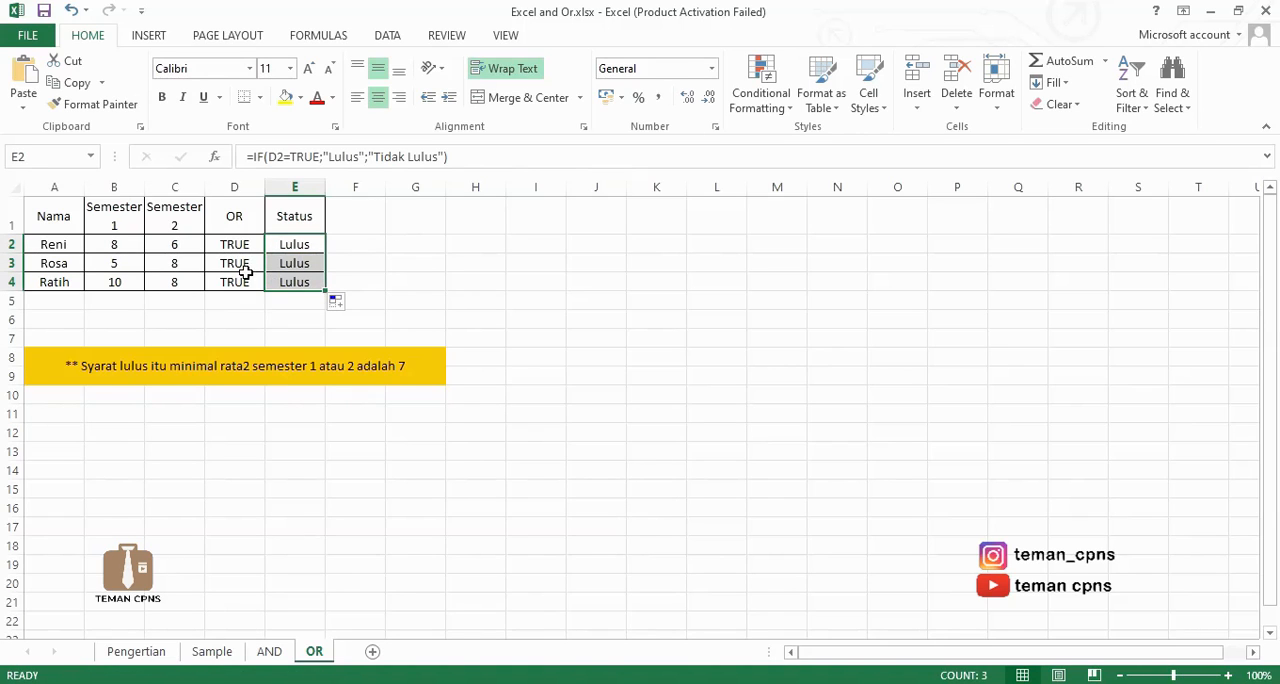
# Begin a combined formula in F1 with an IF whose condition is OR(B2>7;C2>7)=TRUE.
pyautogui.click(370, 224)
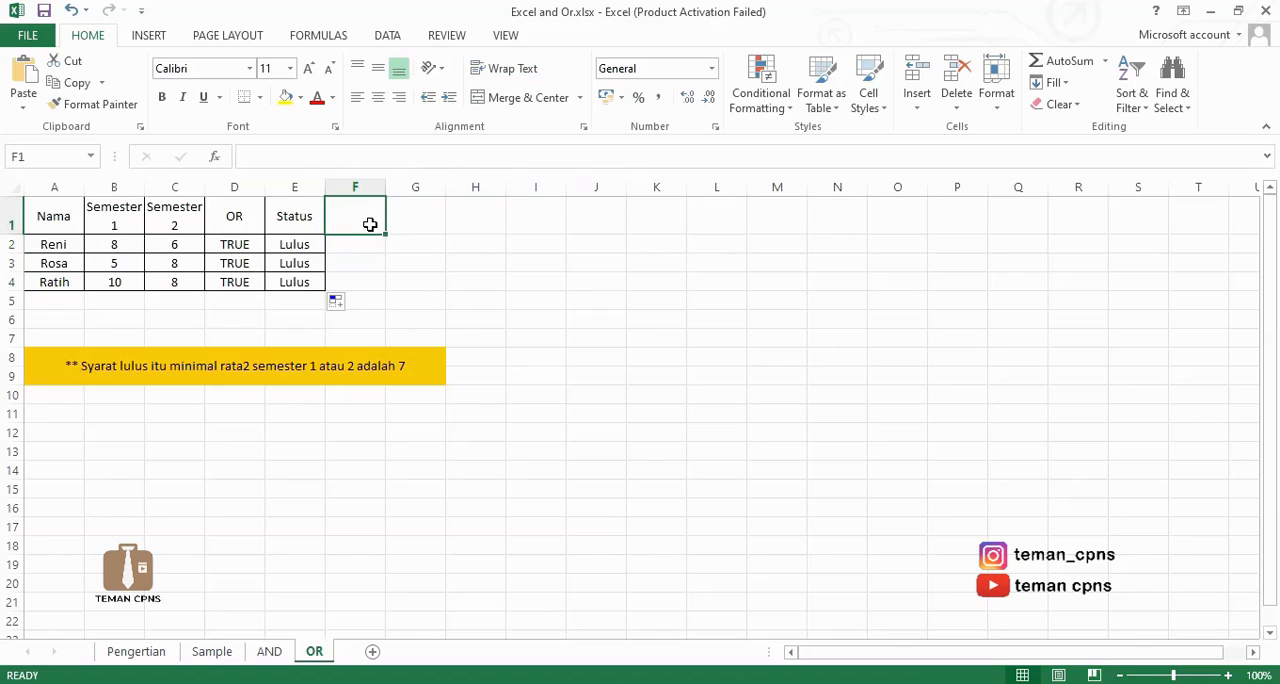
pyautogui.write('=')
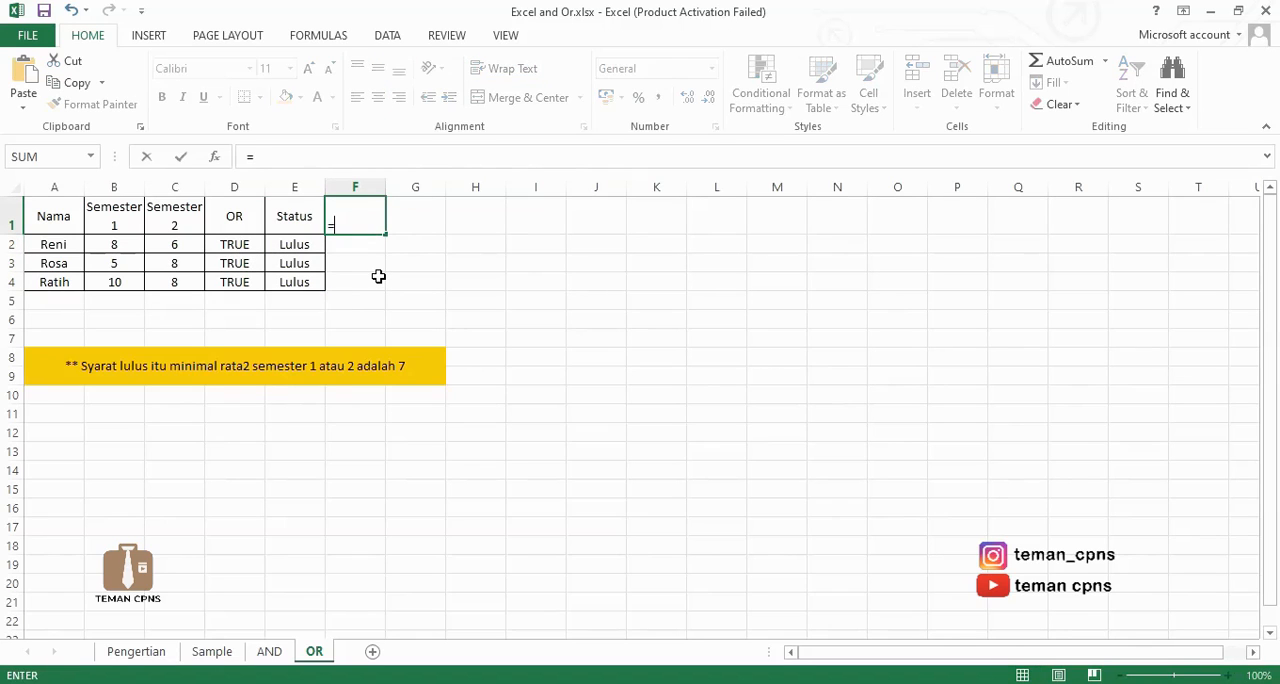
pyautogui.write('If')
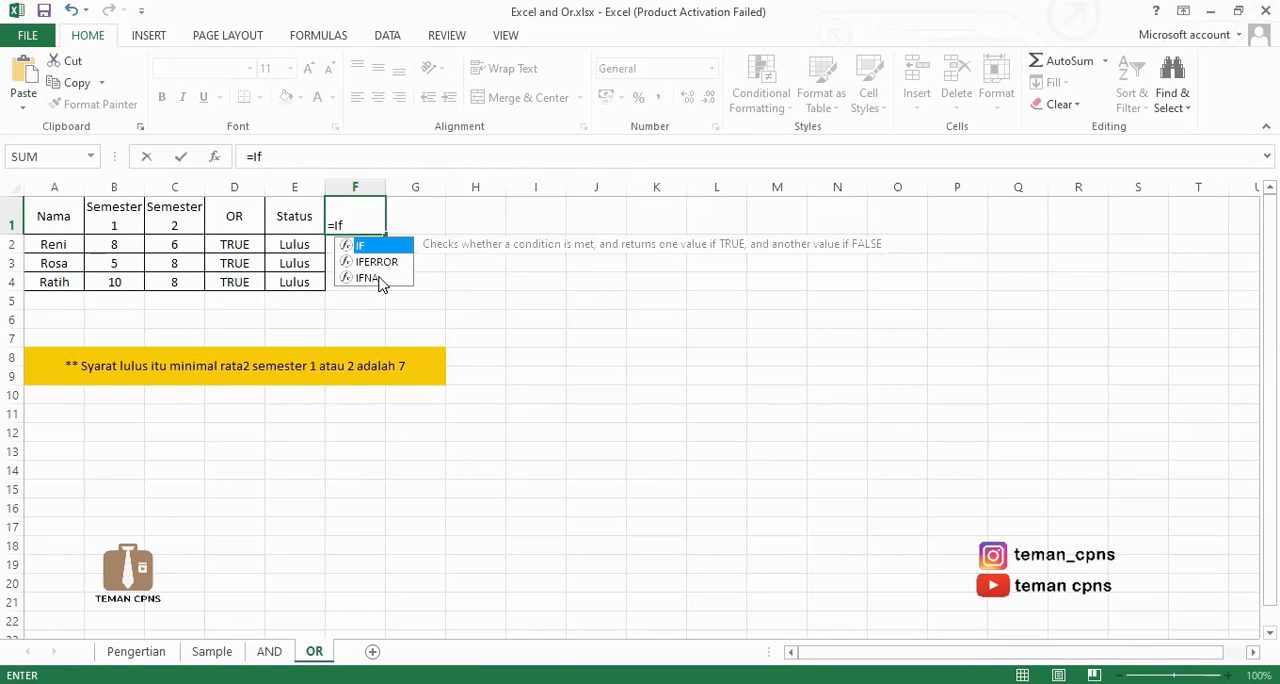
pyautogui.write('(or')
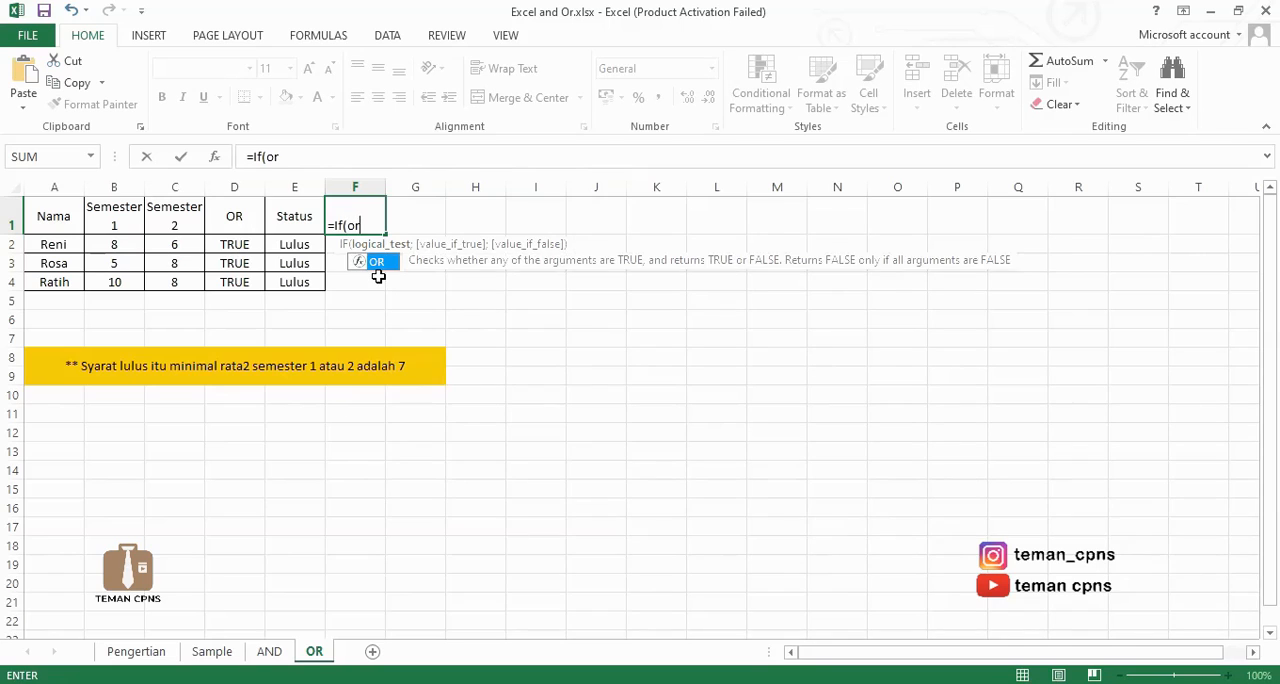
pyautogui.write('(')
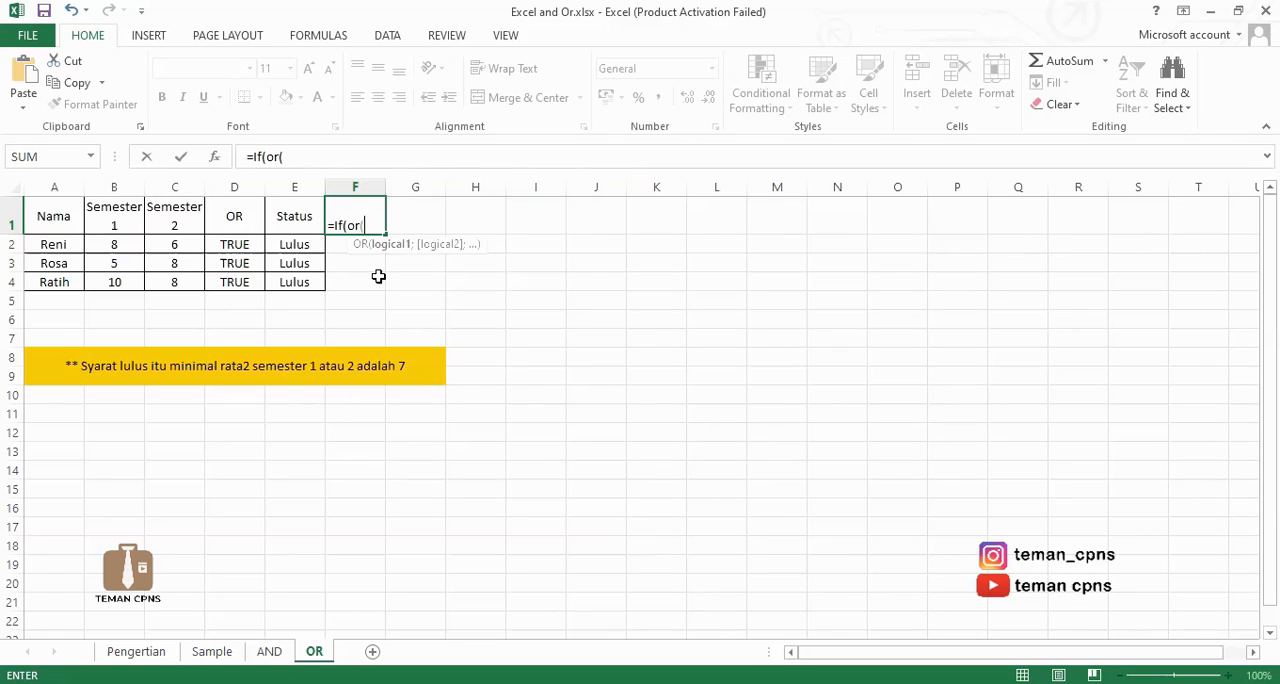
pyautogui.click(121, 244)
pyautogui.write('>')
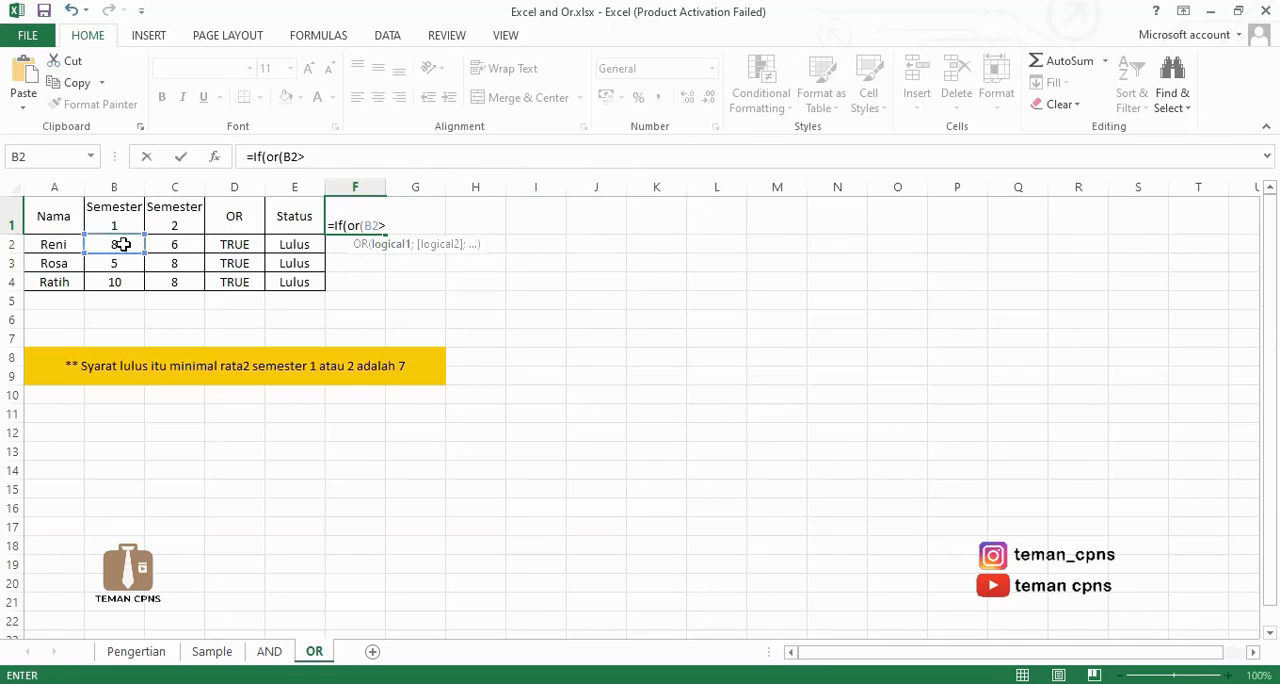
pyautogui.write('7;')
pyautogui.click(173, 243)
pyautogui.write('>')
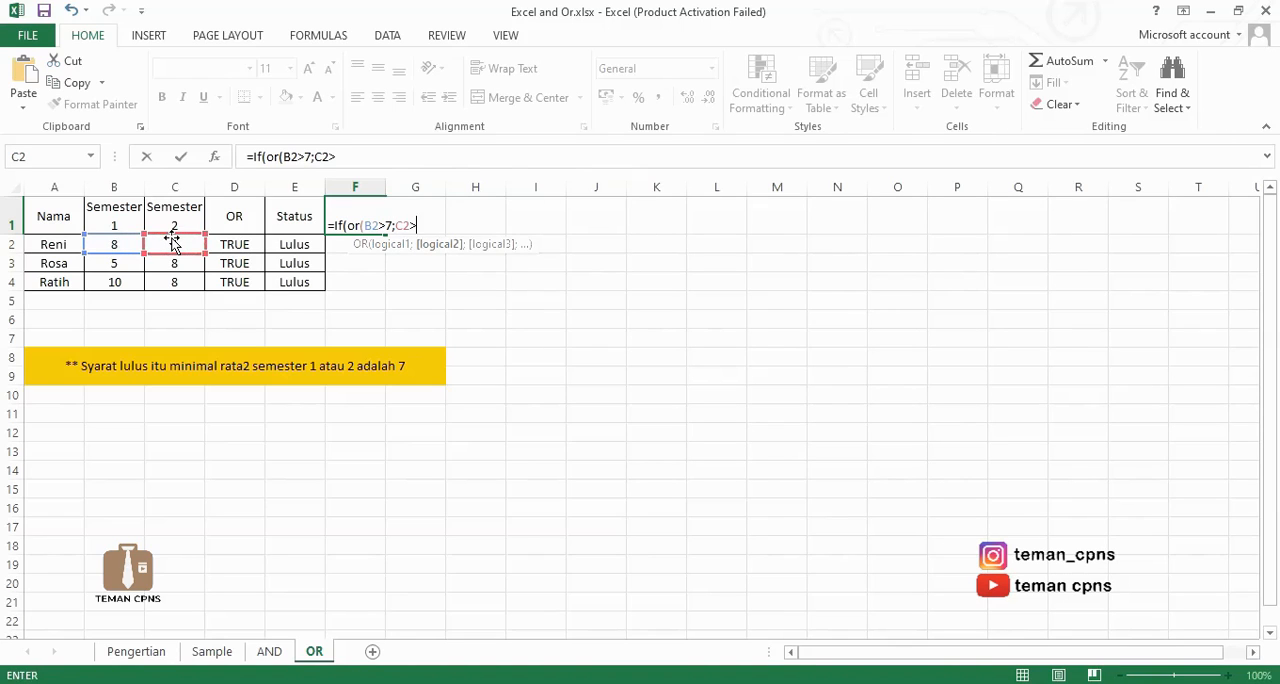
pyautogui.write('7)=T')
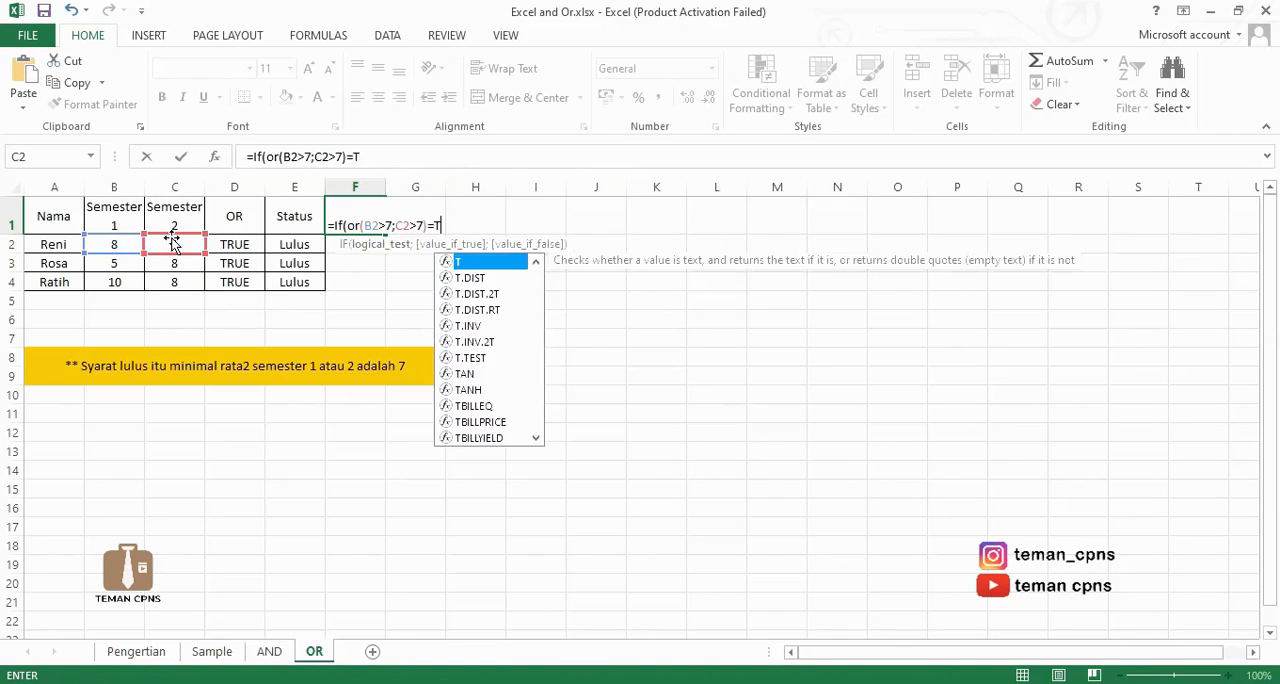
pyautogui.write('rue;"Lulus";"Tidak Lulus")')
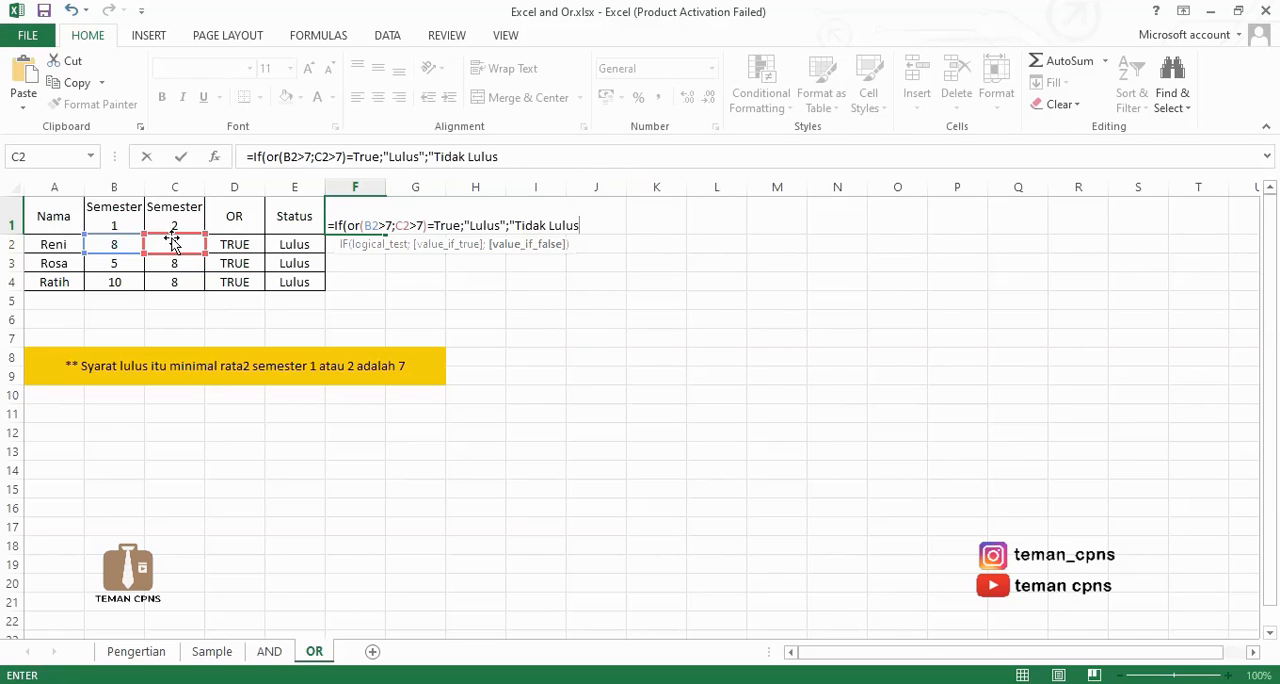
# Complete the combined IF and OR formula with the results "Lulus" and "Tidak Lulus", and fill it from F2 down through F4.
pyautogui.press('Return')
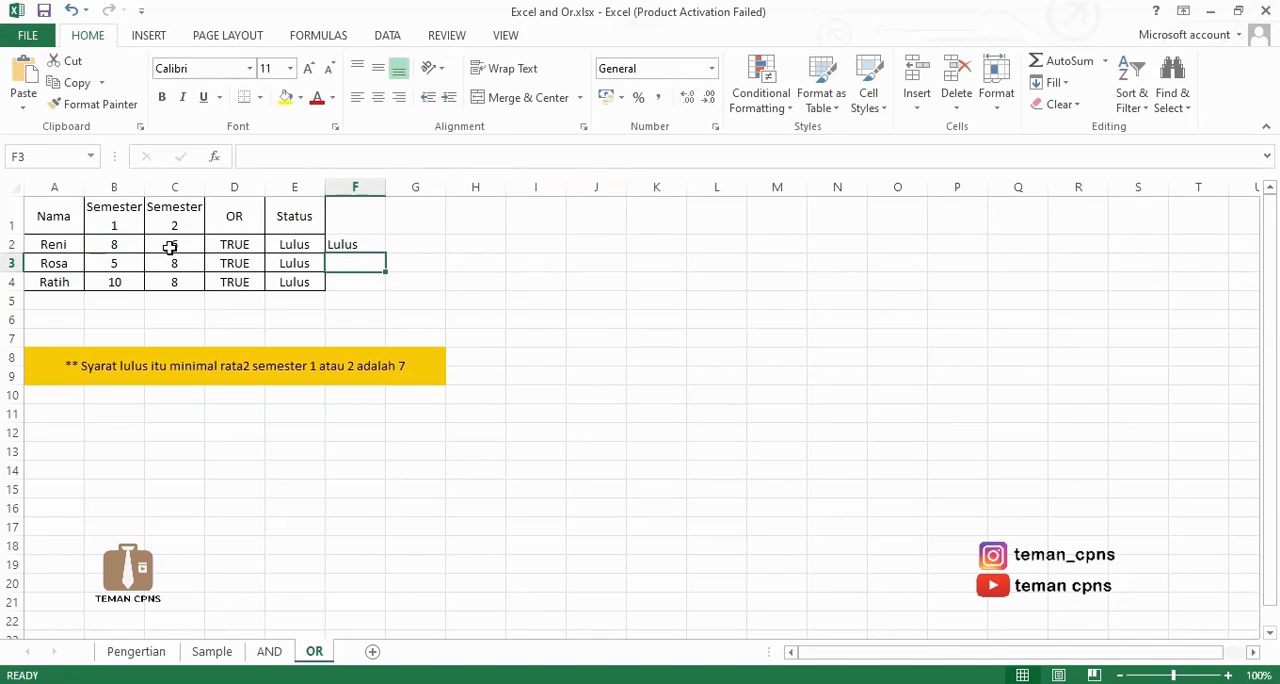
pyautogui.click(343, 244)
pyautogui.moveTo(384, 253); pyautogui.dragTo(377, 285)
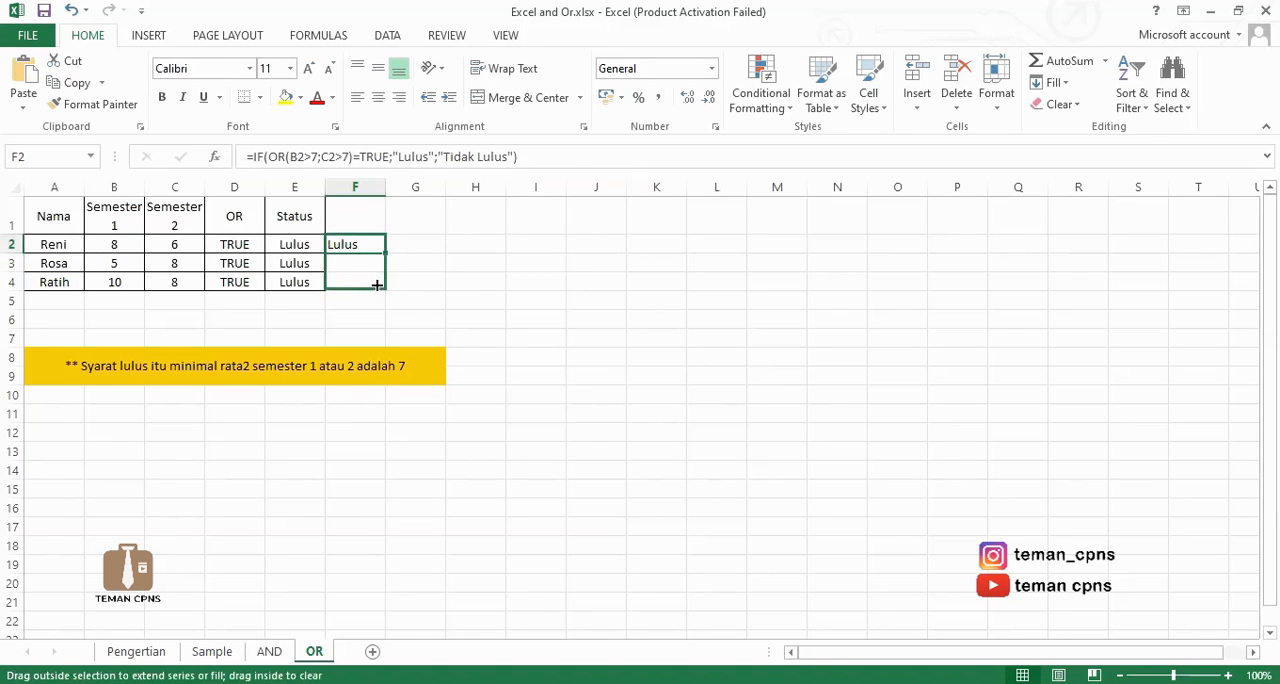
pyautogui.click(488, 364)
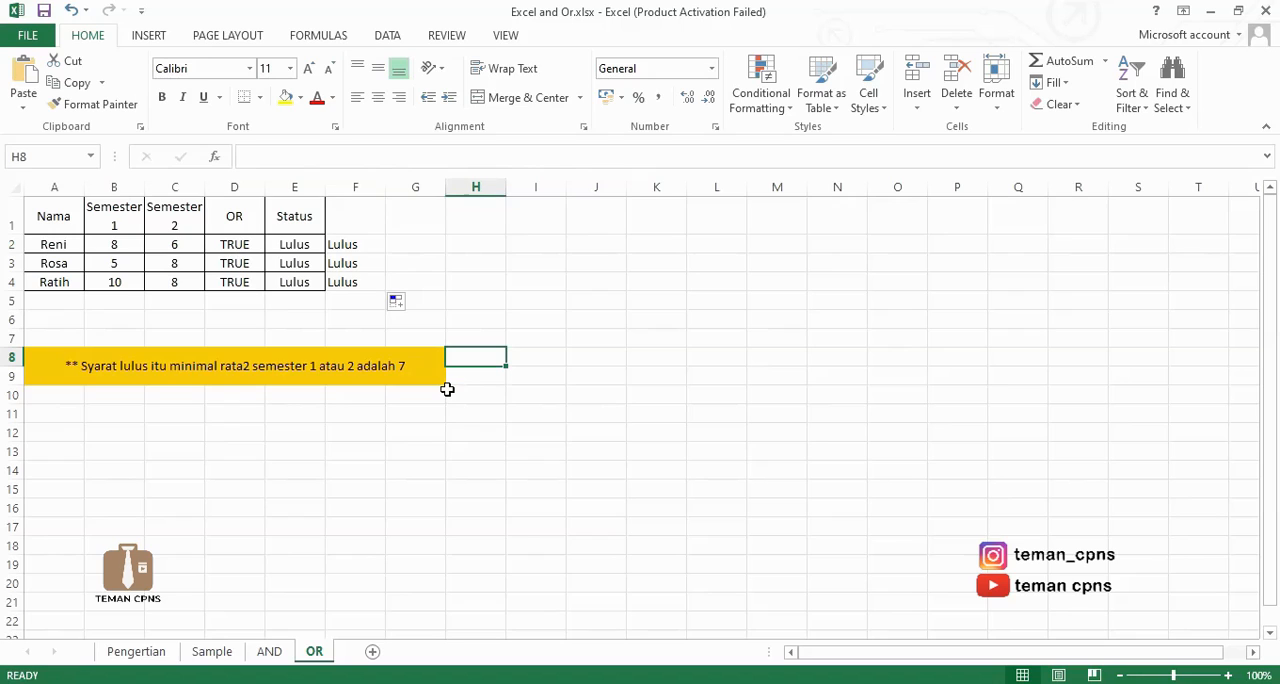